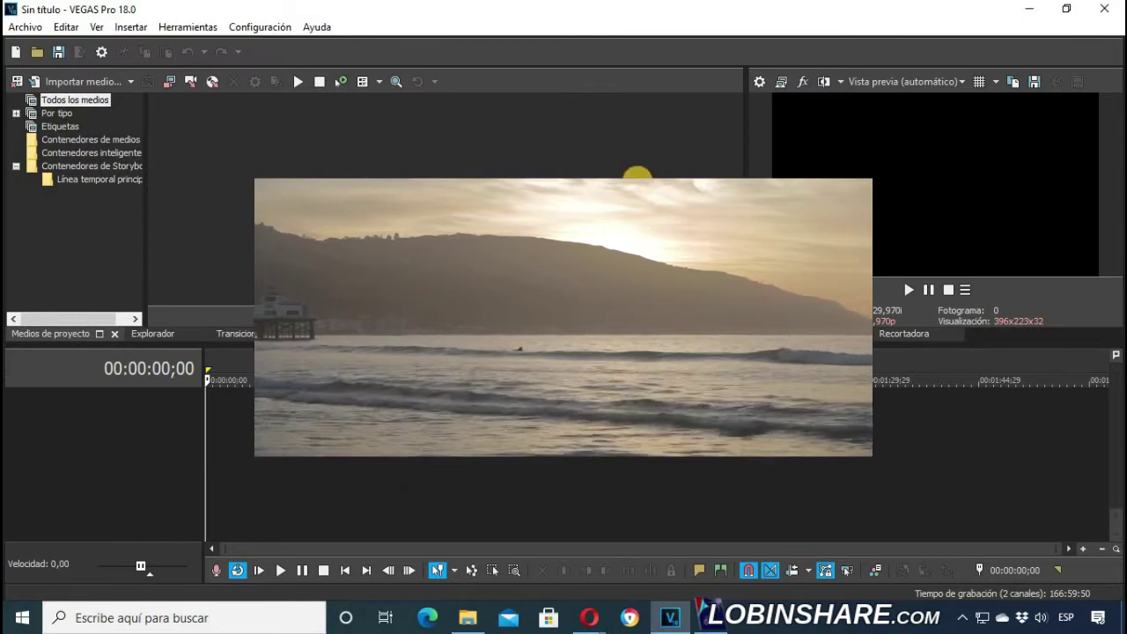
left_click(757, 85)
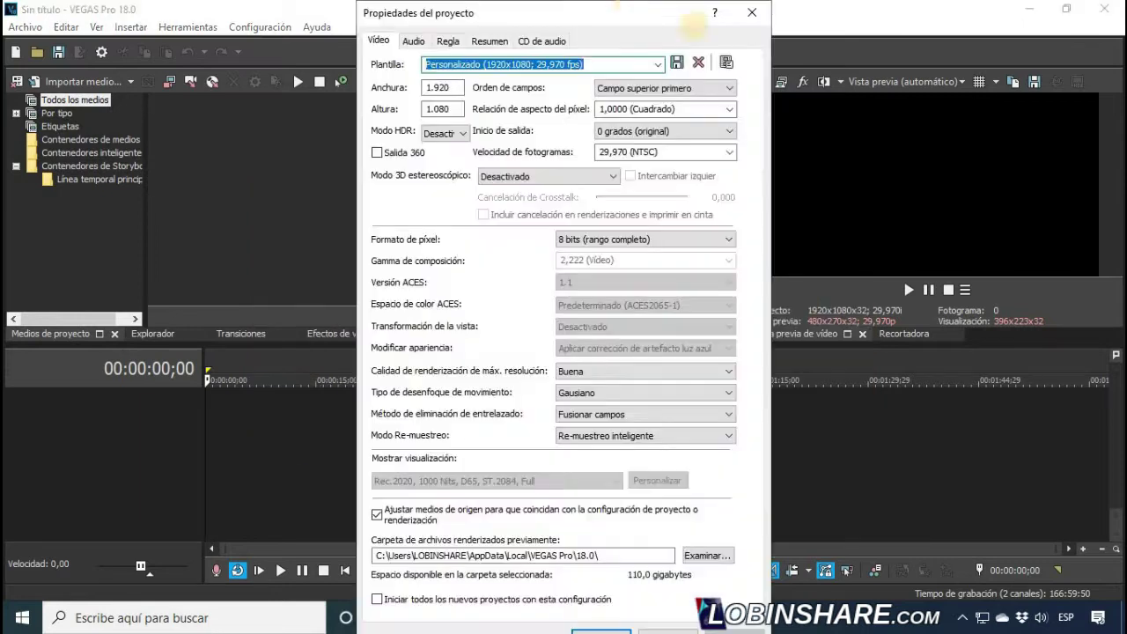
left_click_drag(641, 20, 580, 27)
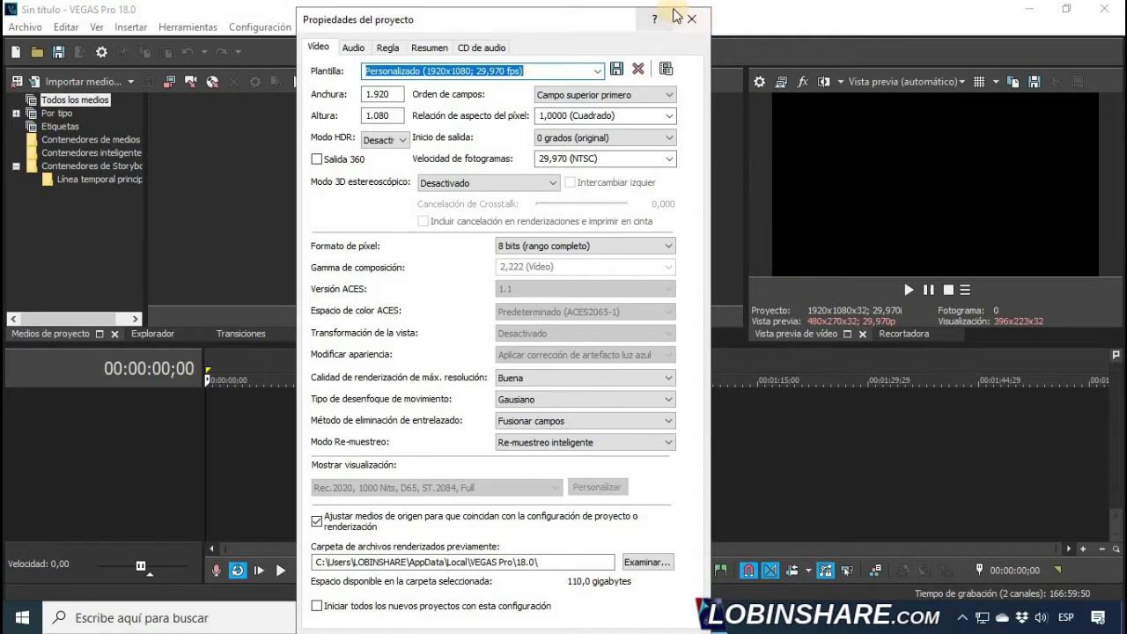
left_click(694, 19)
left_click(24, 27)
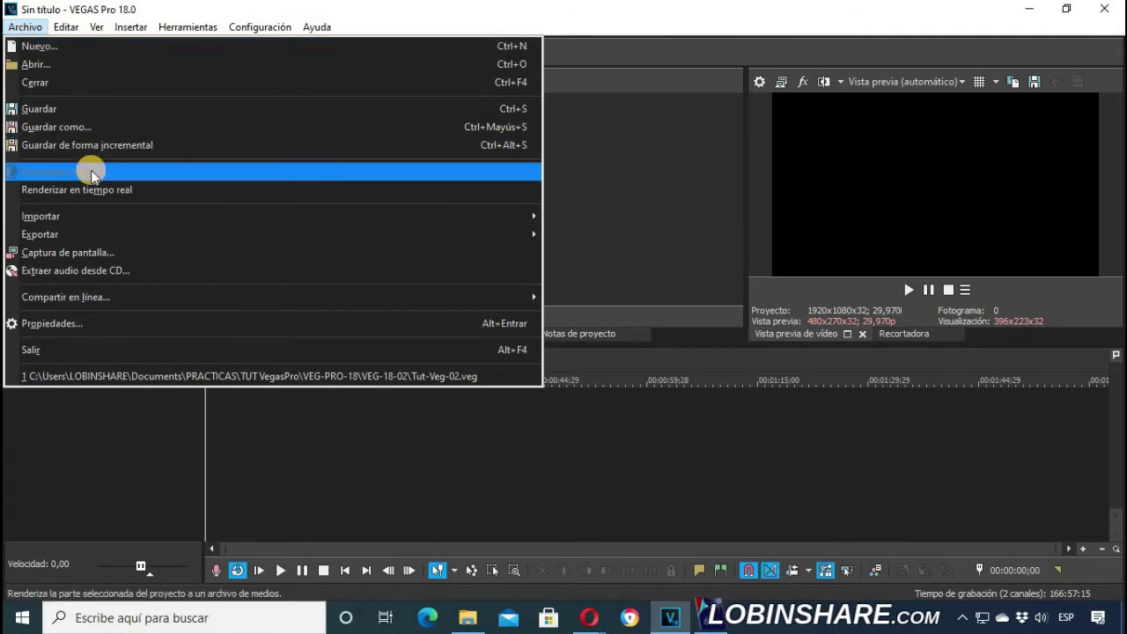
left_click(683, 24)
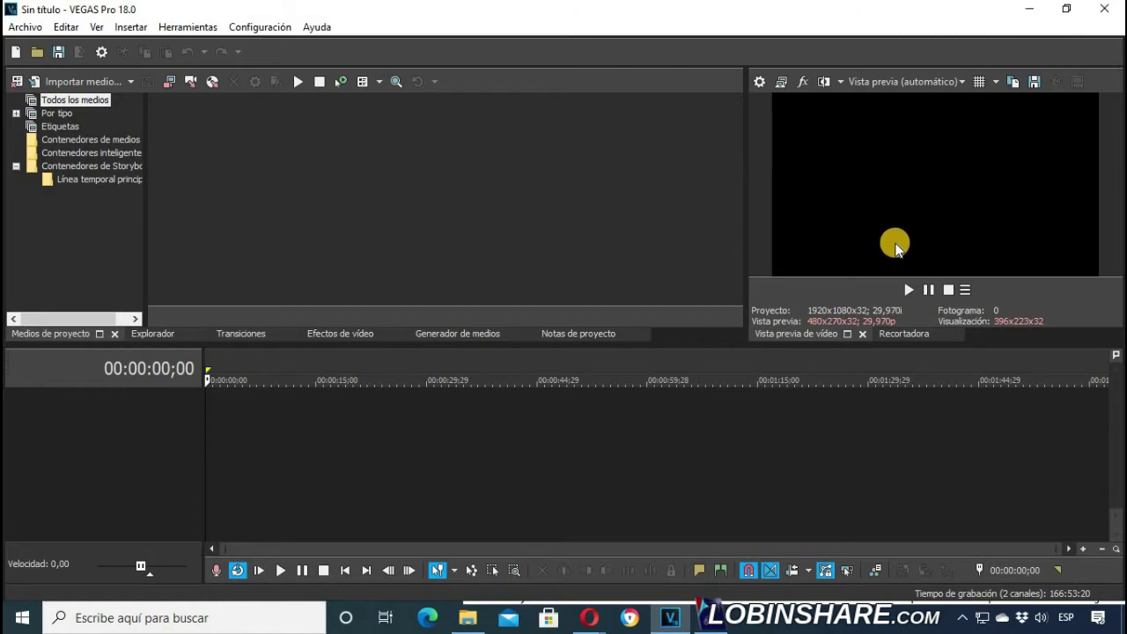
Step: Open the project properties and choose the 2K 16:9 24p (2048x1152; 23,976 fps) video template
left_click(751, 80)
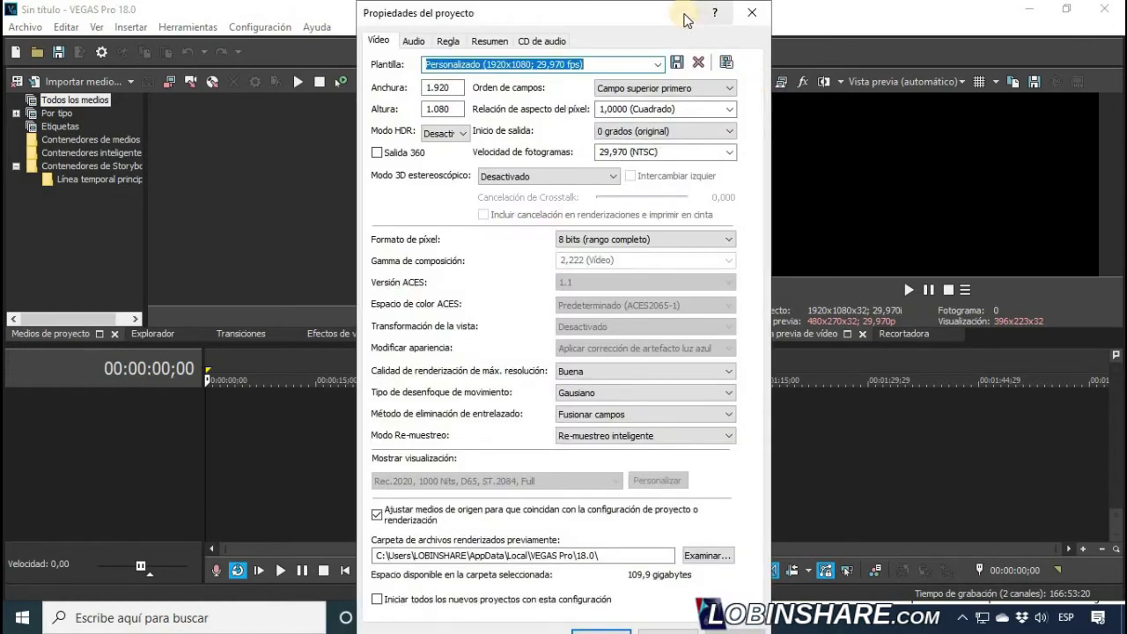
left_click_drag(675, 19, 647, 20)
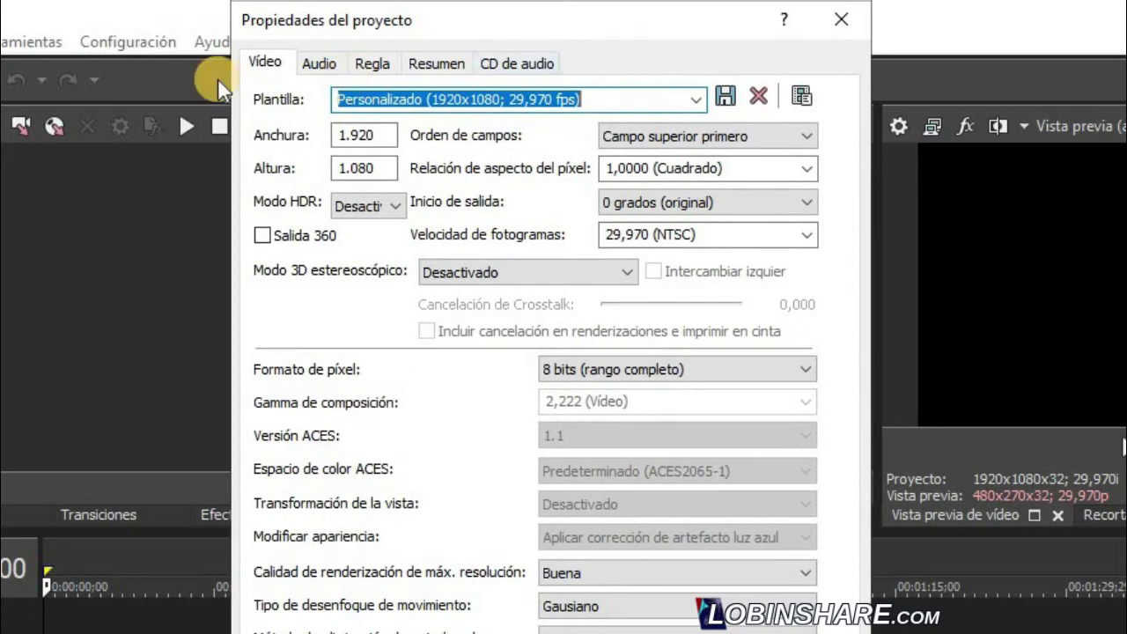
left_click(695, 100)
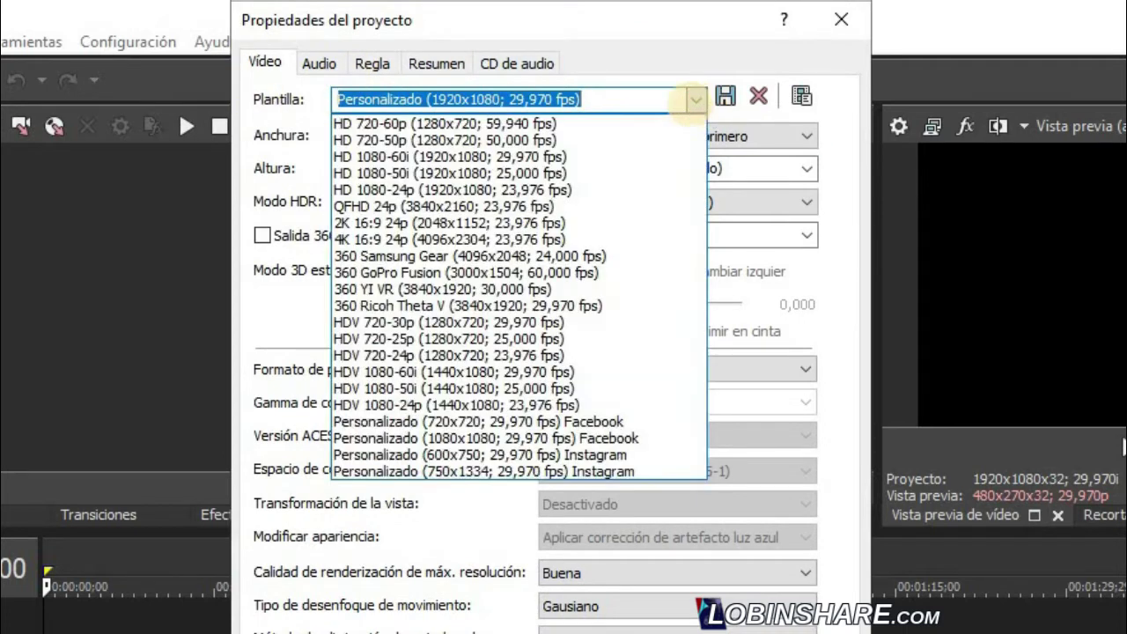
left_click(622, 273)
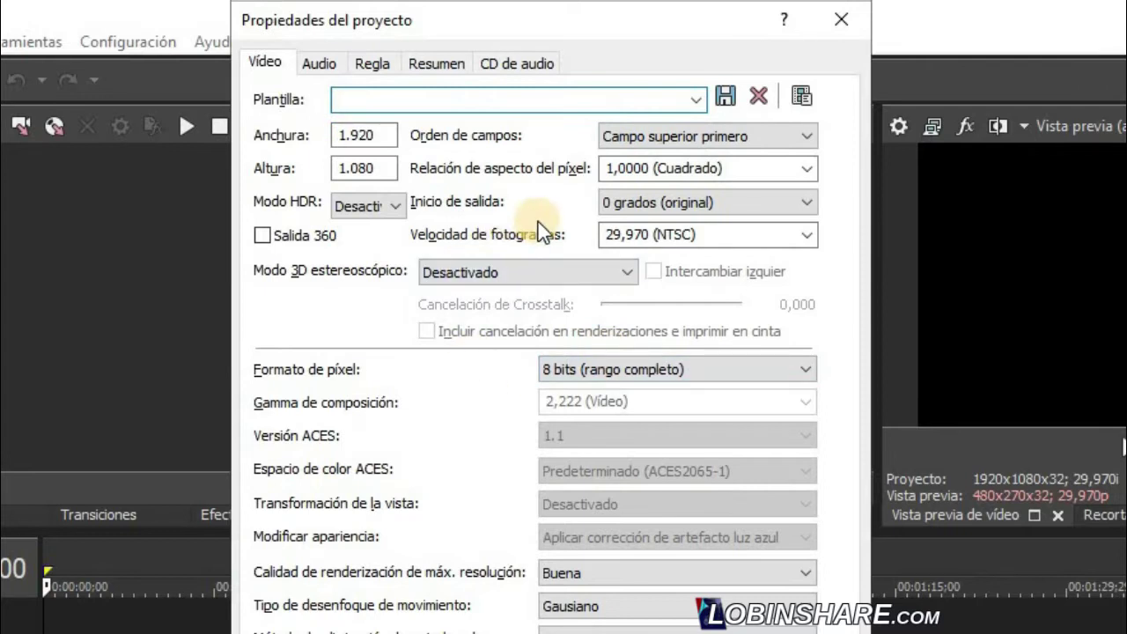
left_click(694, 100)
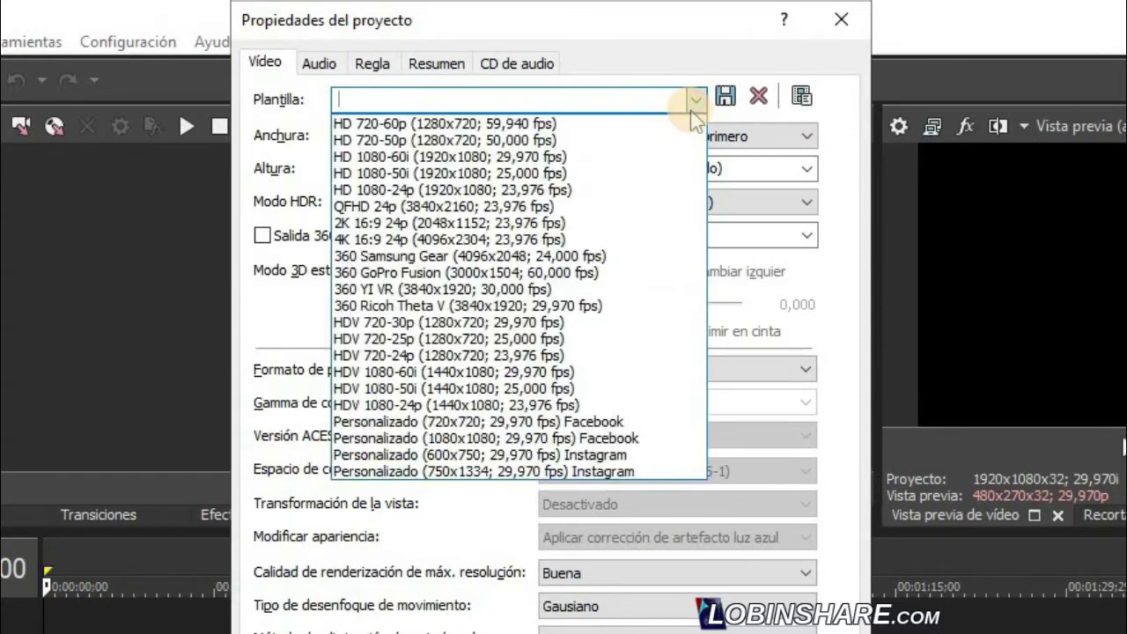
left_click(550, 217)
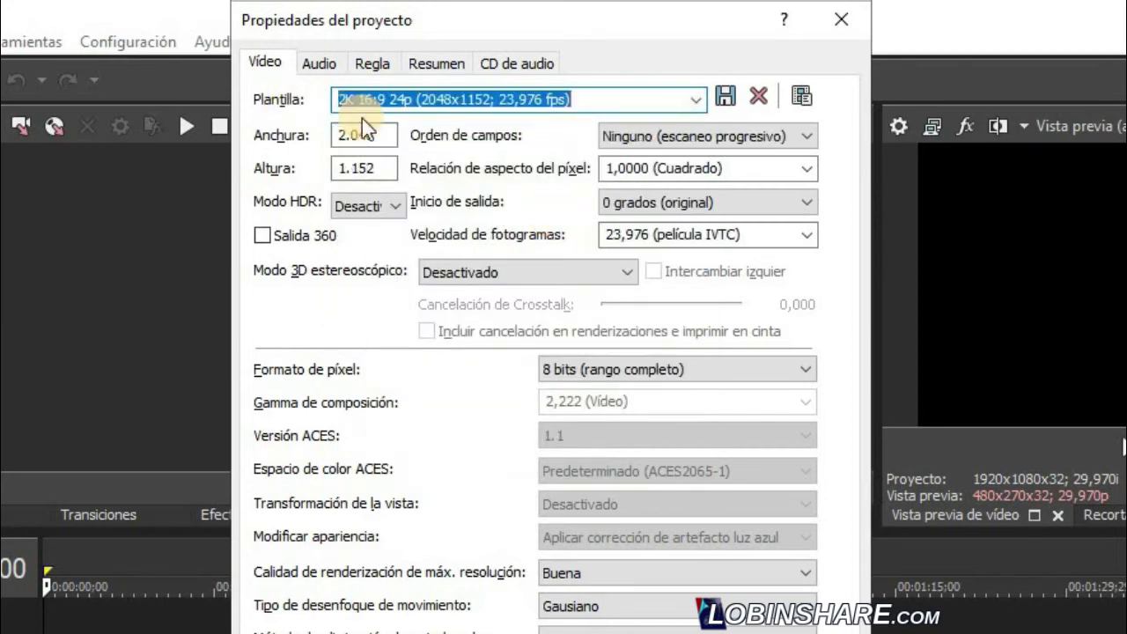
Step: Set the project video height to 1.080 and select a frame rate of 23,976 (película IVTC)
double_click(352, 167)
type("1.0")
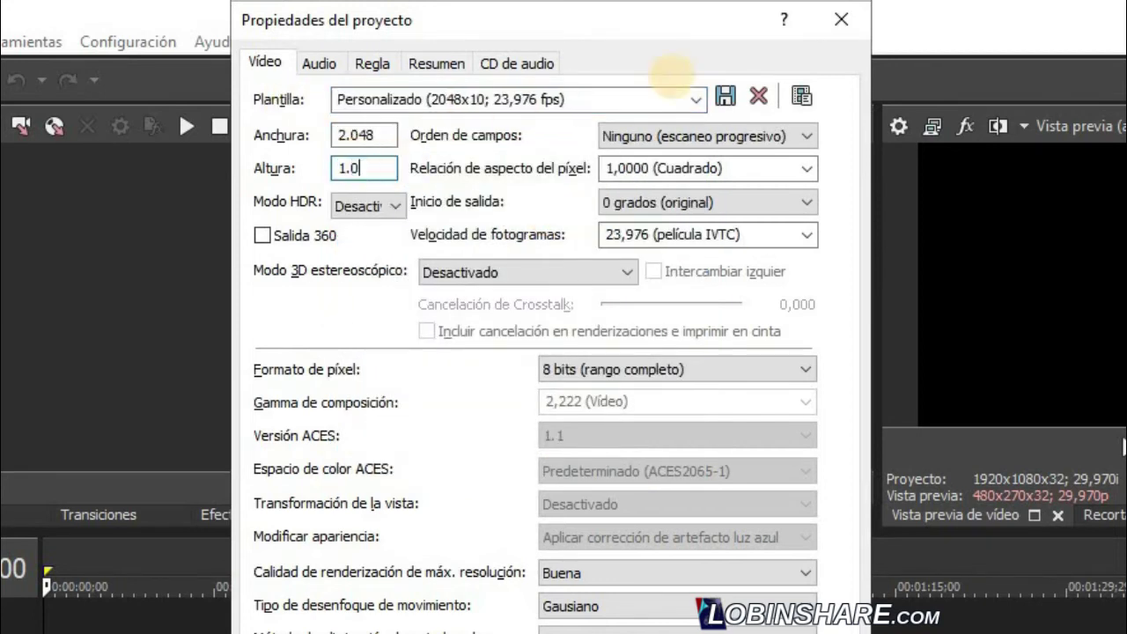
type("80")
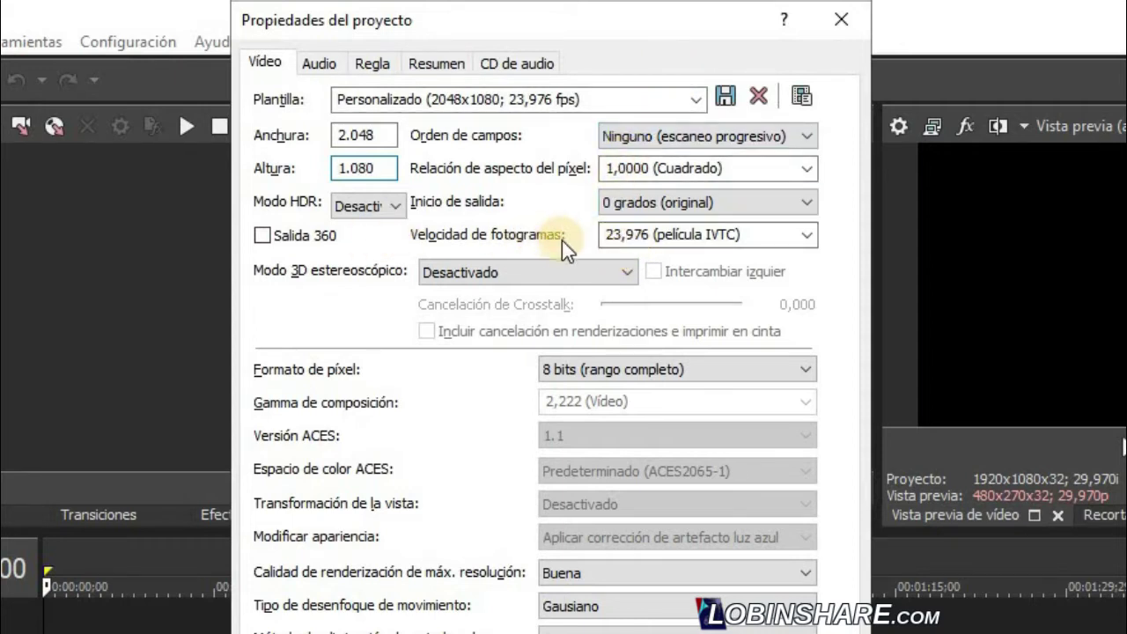
left_click(806, 237)
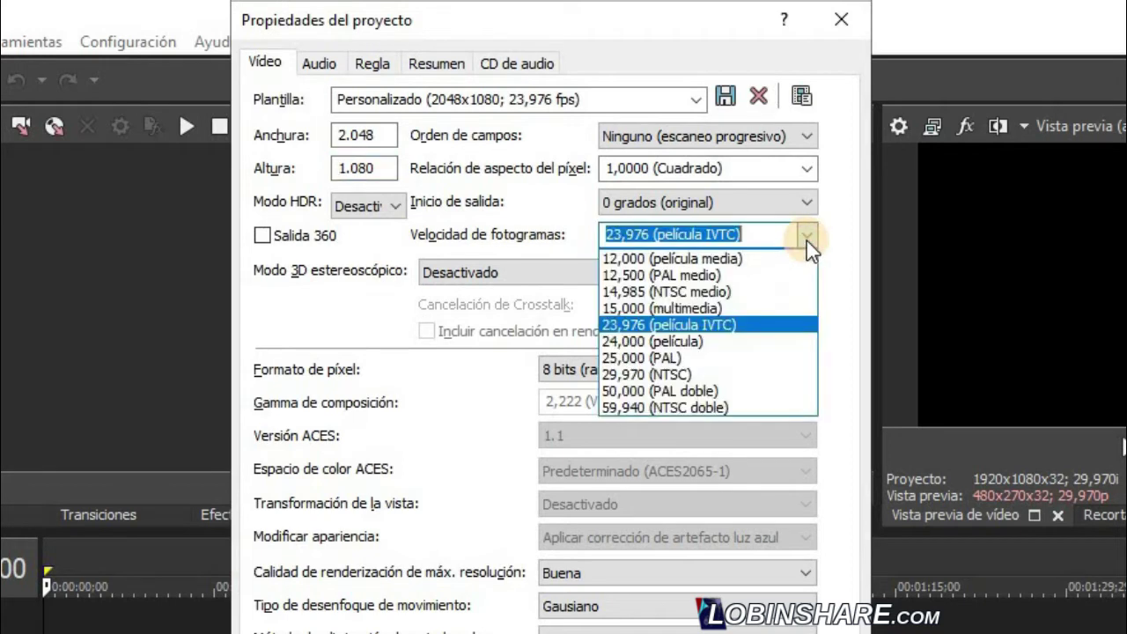
left_click(718, 325)
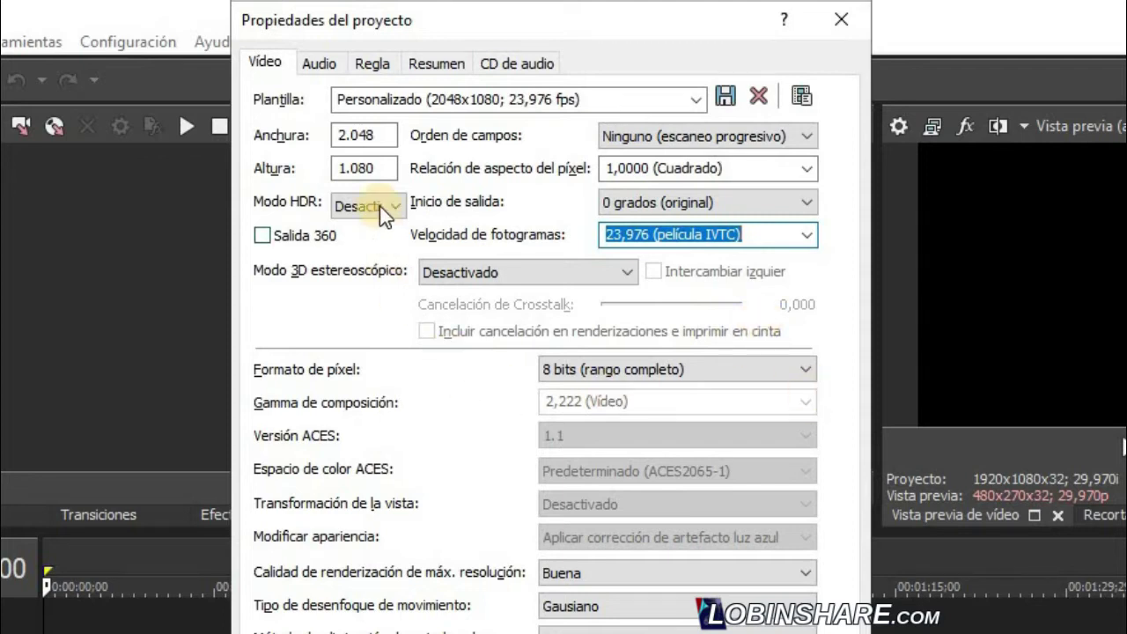
Step: Check the audio properties and save the video settings as the template "Personalizado (2048x1080; 23,976 fps) Cine"
left_click(331, 58)
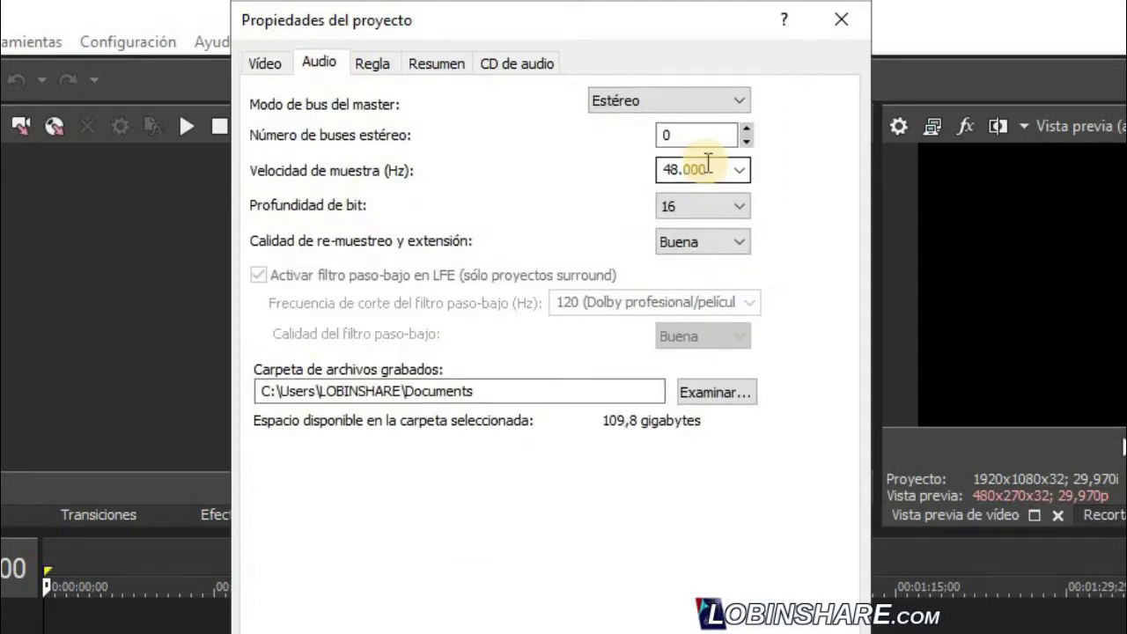
left_click(267, 65)
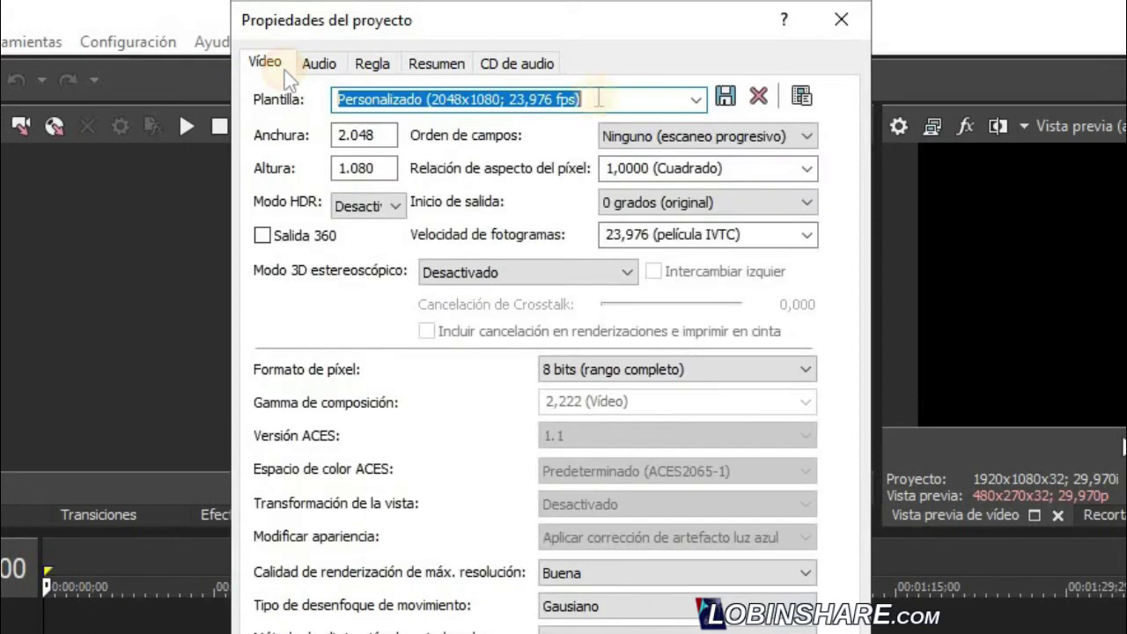
type("Cine")
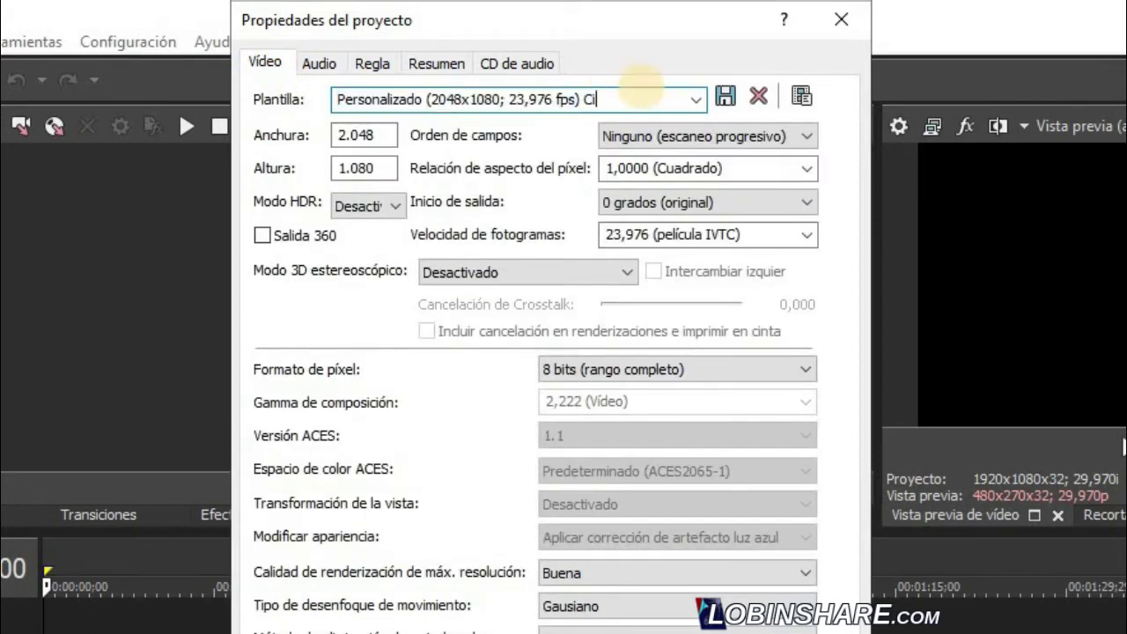
left_click(724, 96)
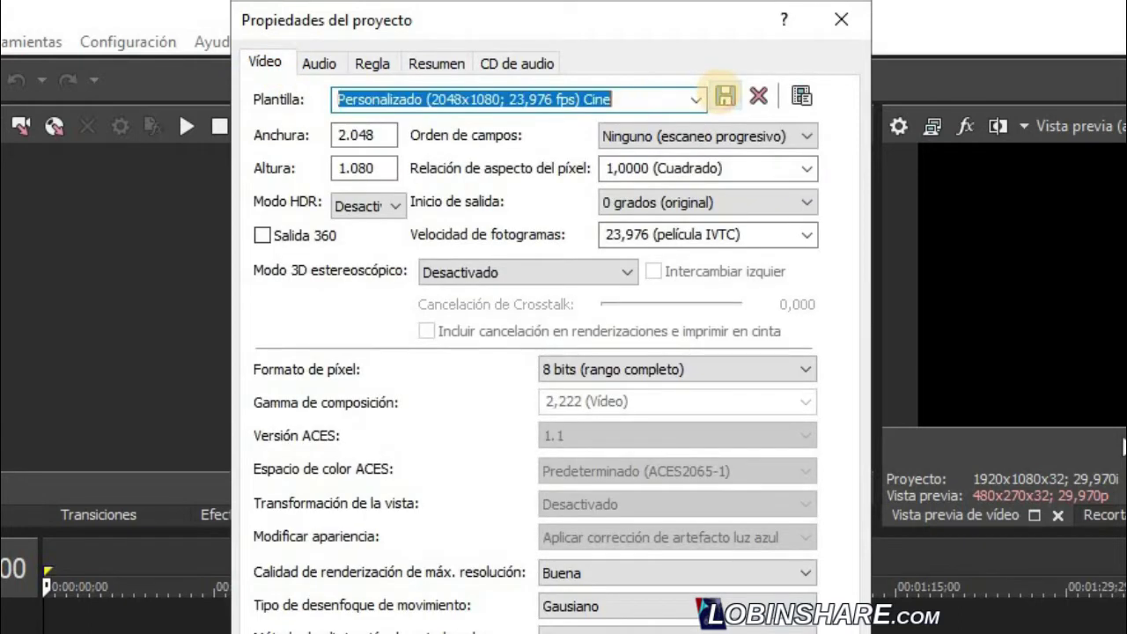
Step: Select the saved "Personalizado (2048x1080; 23,976 fps) Cine" template and apply it to the project
left_click(691, 100)
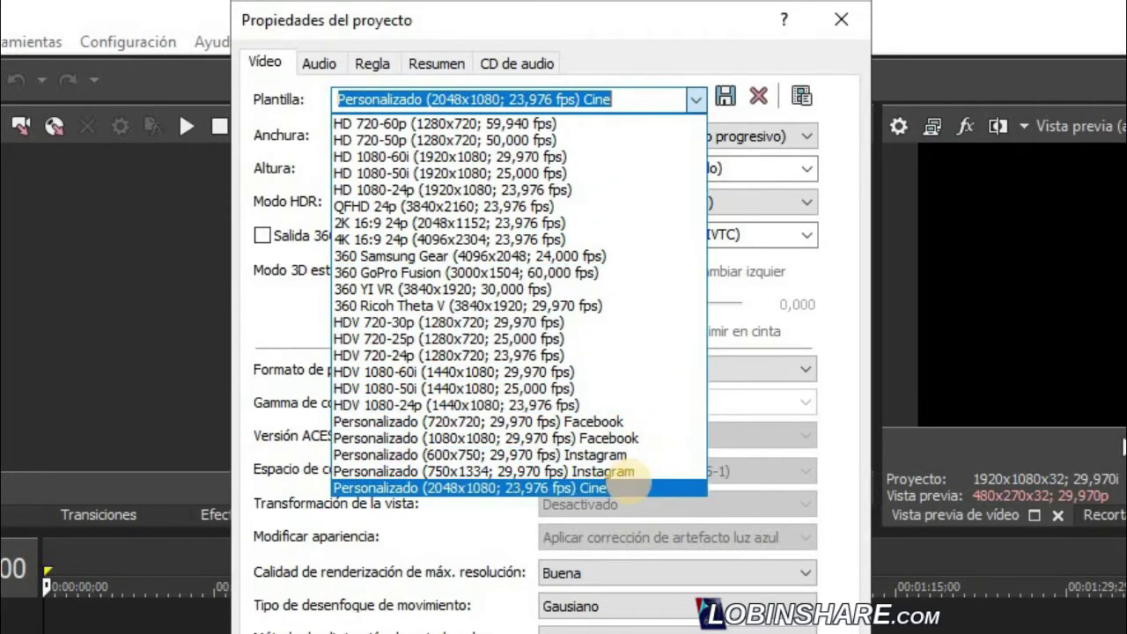
left_click(634, 487)
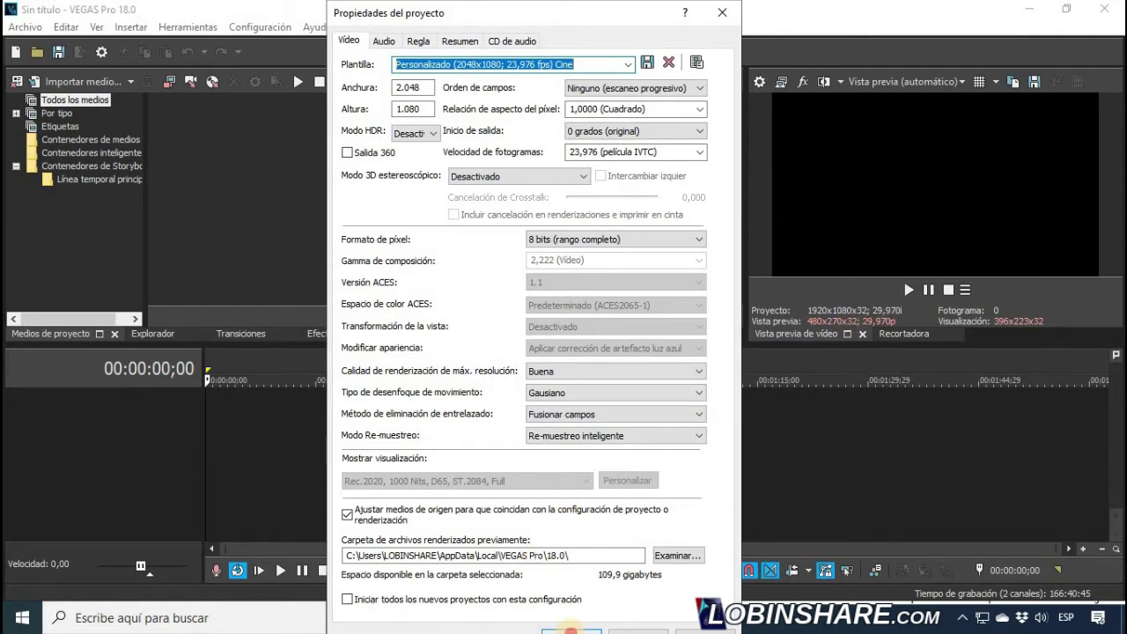
left_click(571, 631)
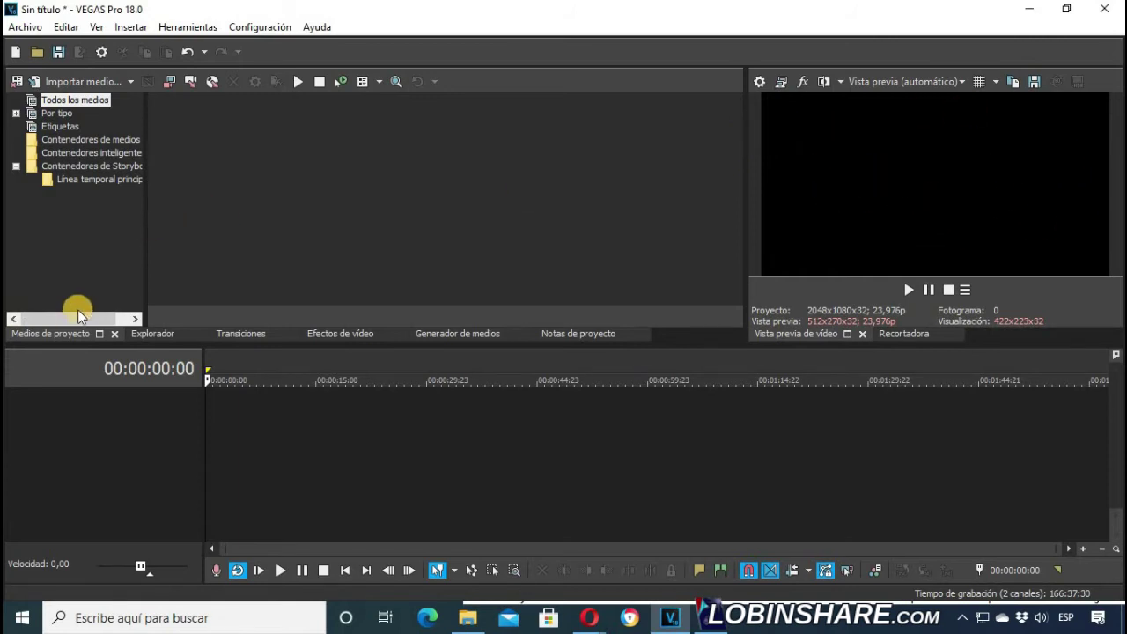
Step: Import BeachSunsetClip and place it at the start of the timeline, declining to match the project video settings to it
left_click(84, 82)
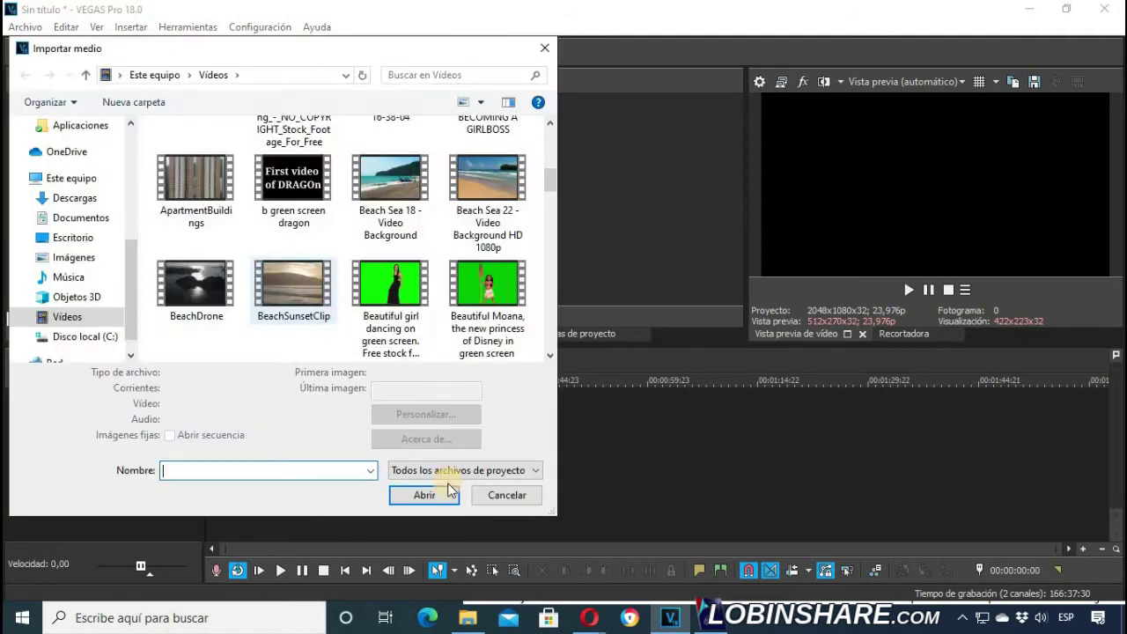
left_click(423, 494)
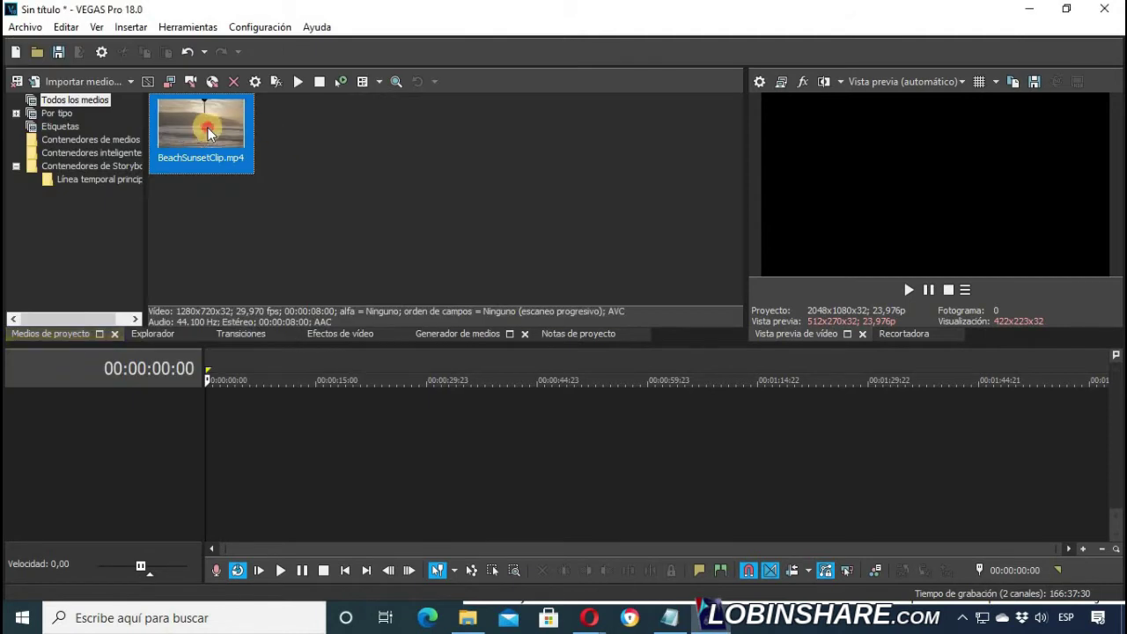
left_click_drag(200, 133, 209, 400)
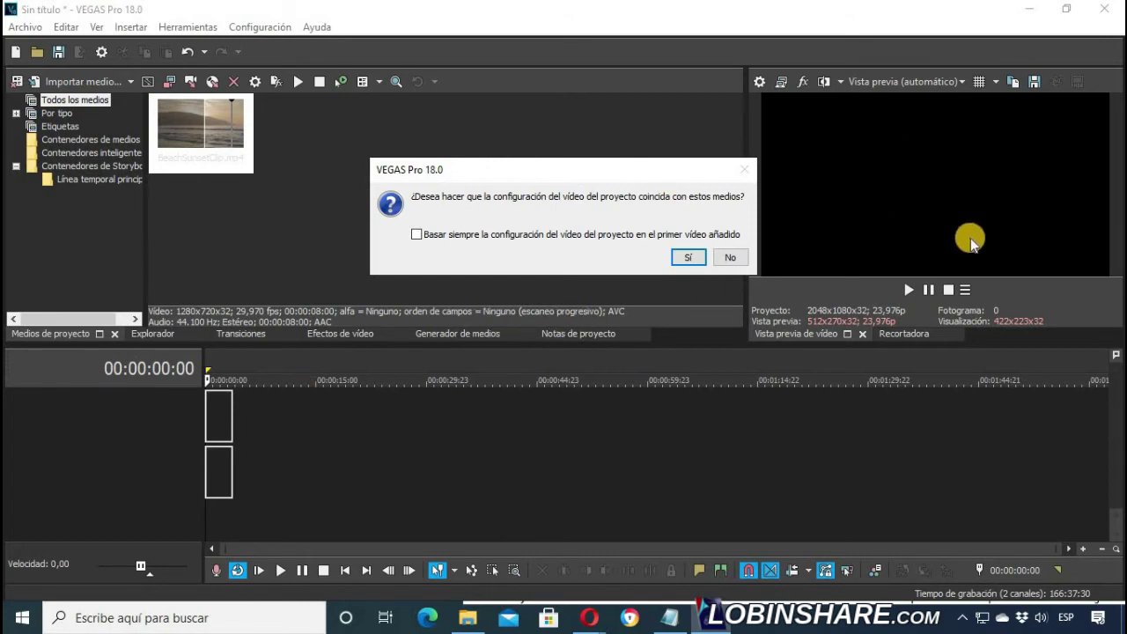
left_click(730, 257)
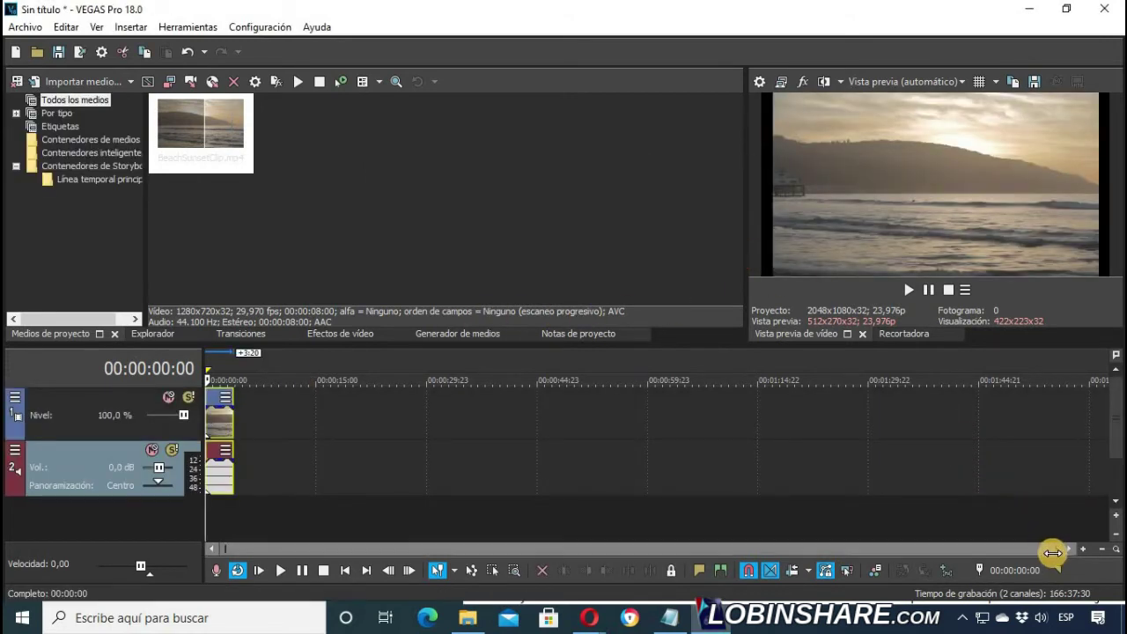
Step: Crop the BeachSunsetClip video event vertically with Pan/Crop to a height of 675,2
left_click(1081, 549)
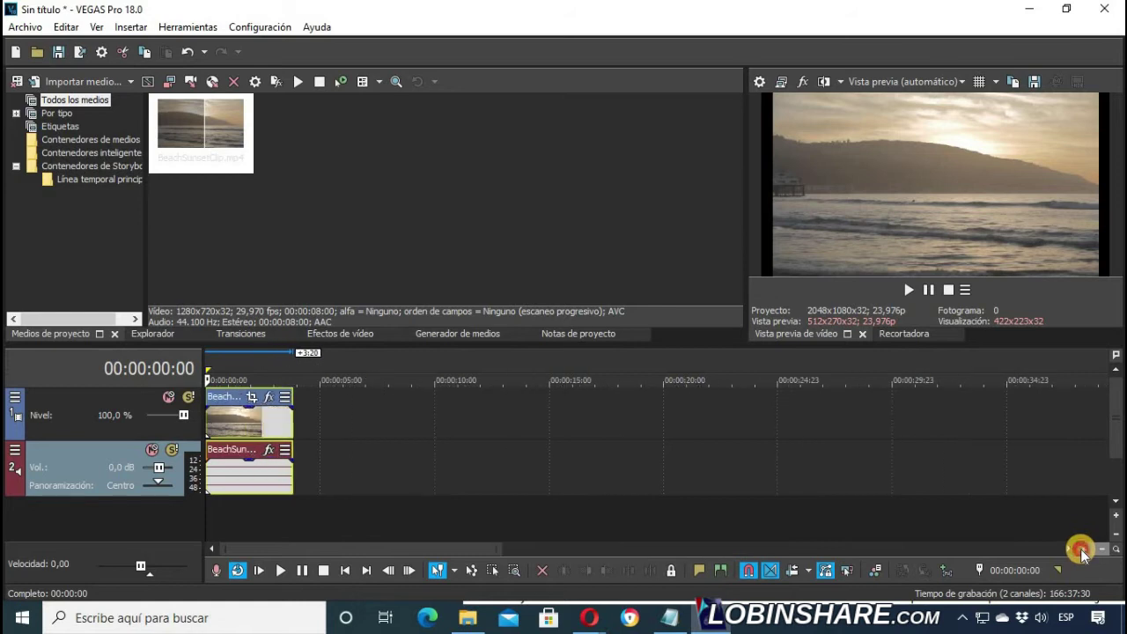
left_click_drag(1082, 552, 1107, 543)
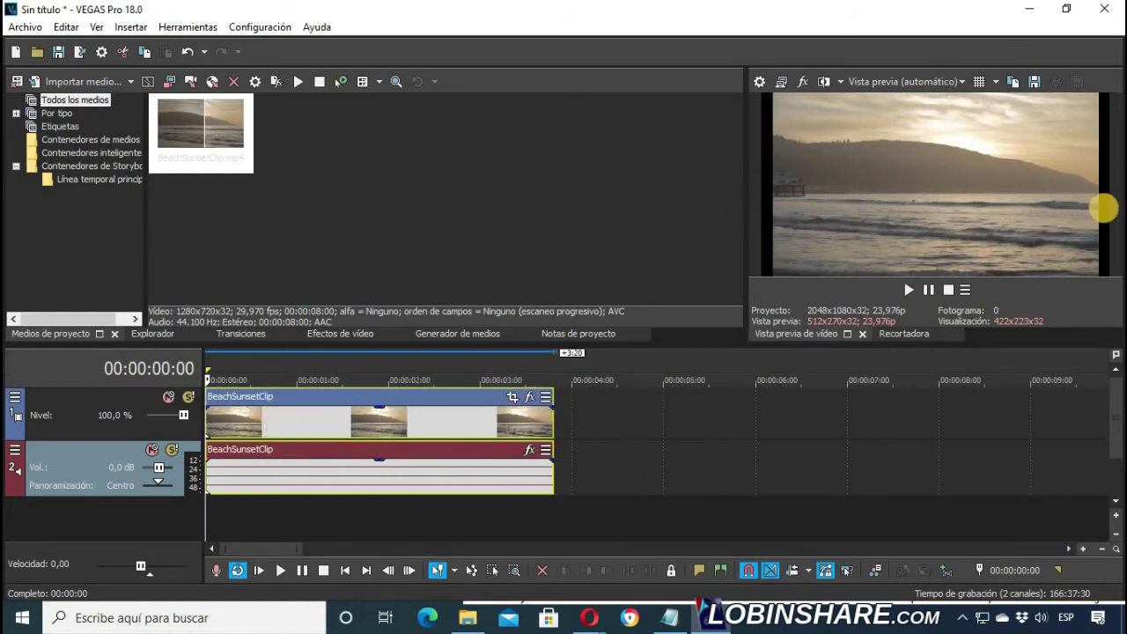
left_click(515, 396)
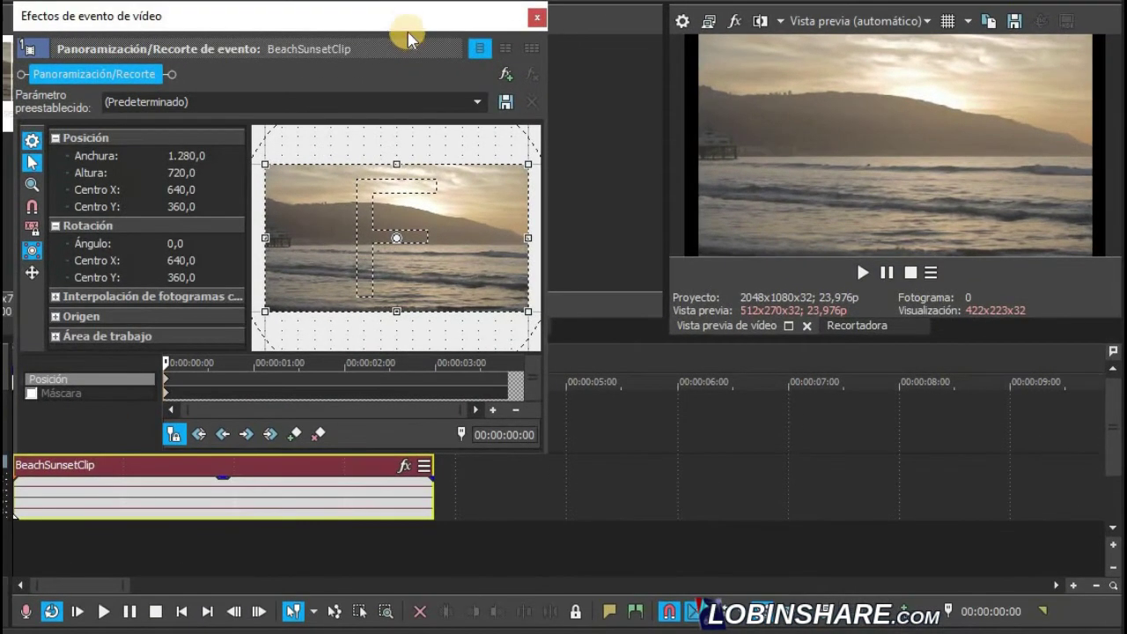
left_click_drag(410, 20, 421, 19)
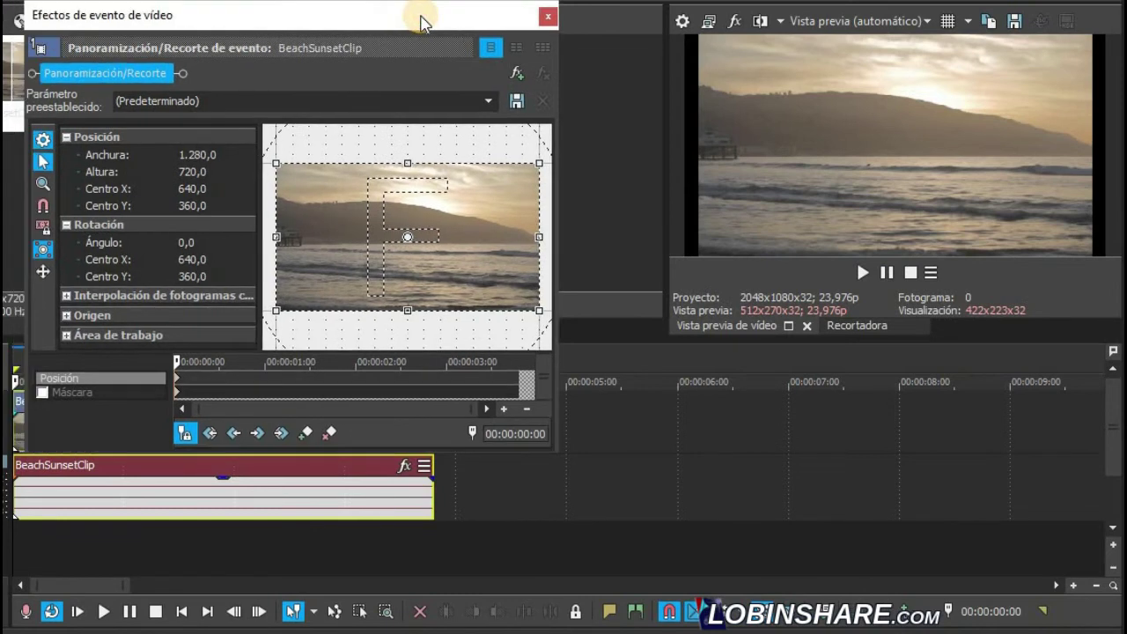
left_click(185, 431)
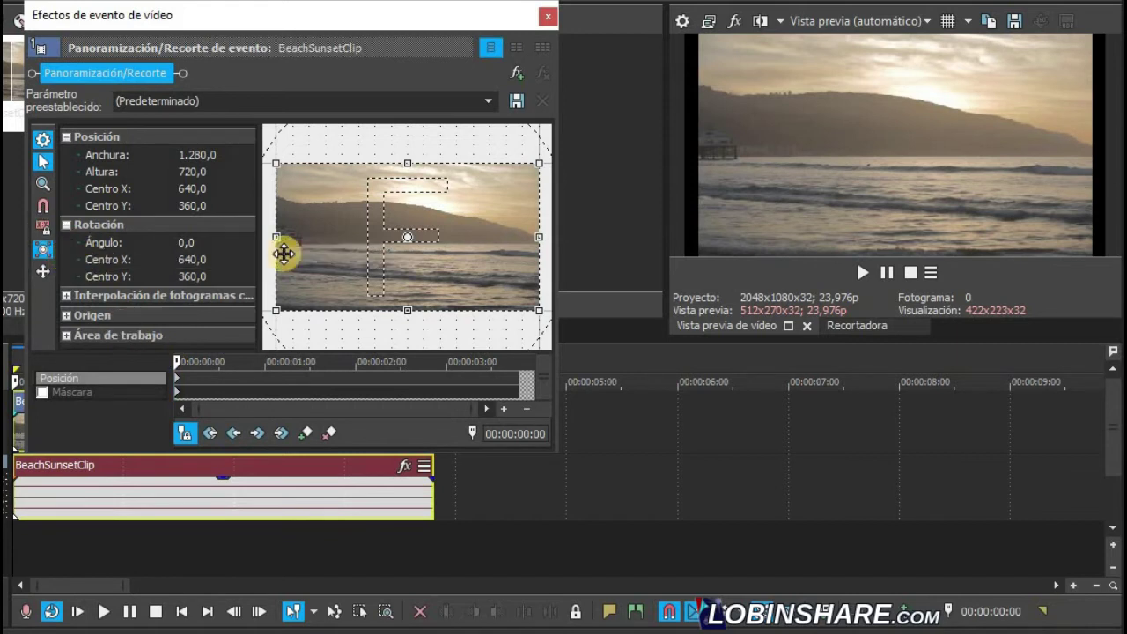
left_click_drag(405, 168, 401, 165)
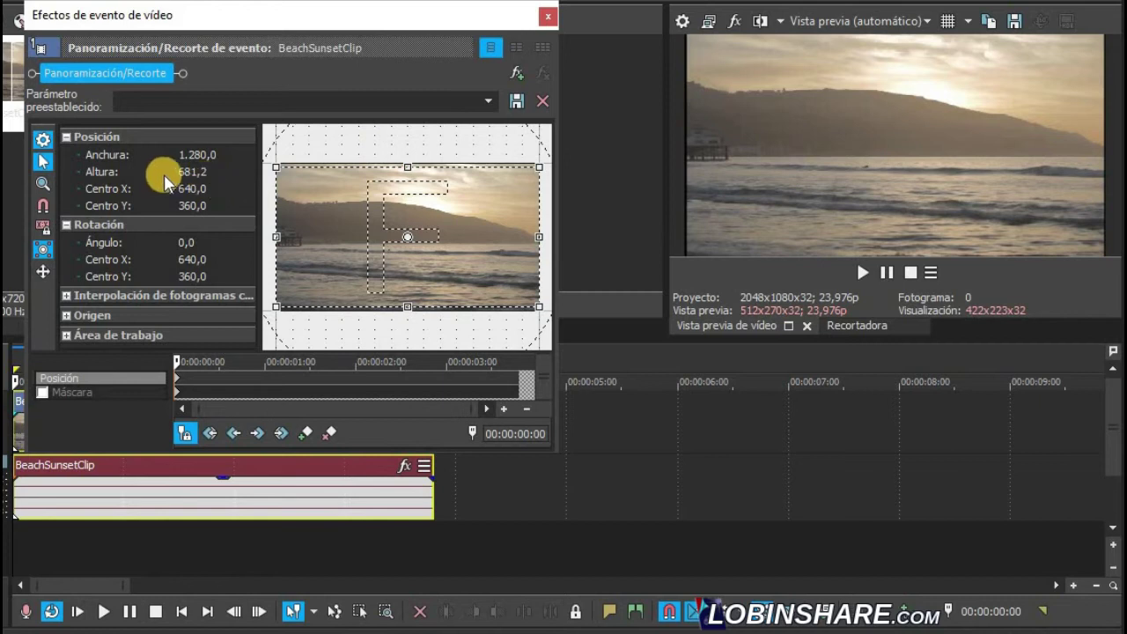
left_click(190, 172)
left_click(233, 176)
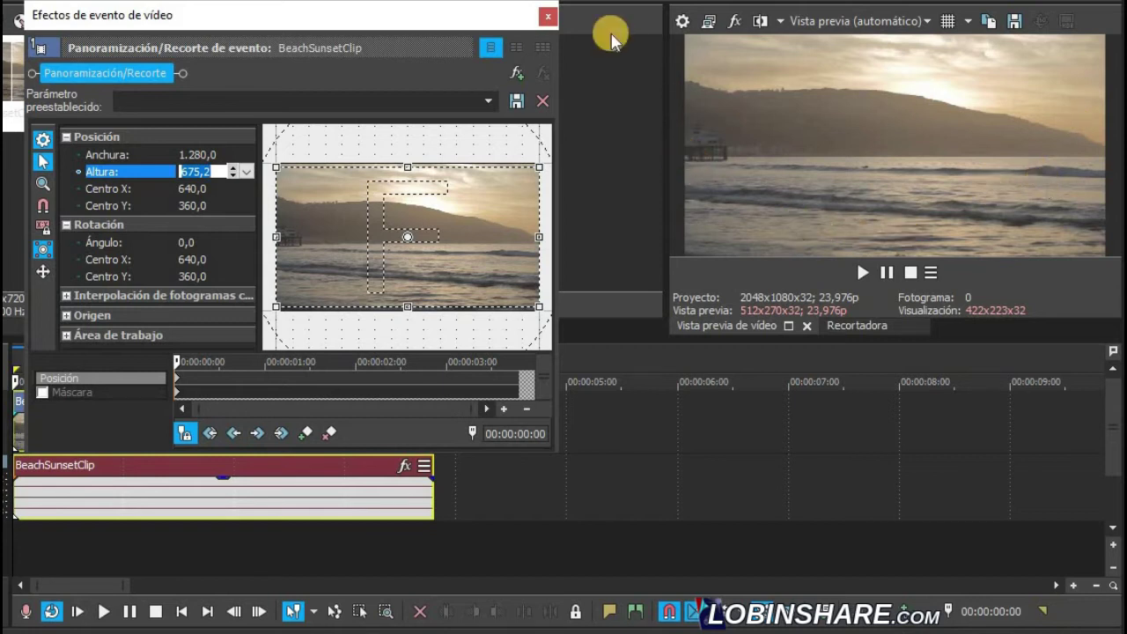
left_click(548, 16)
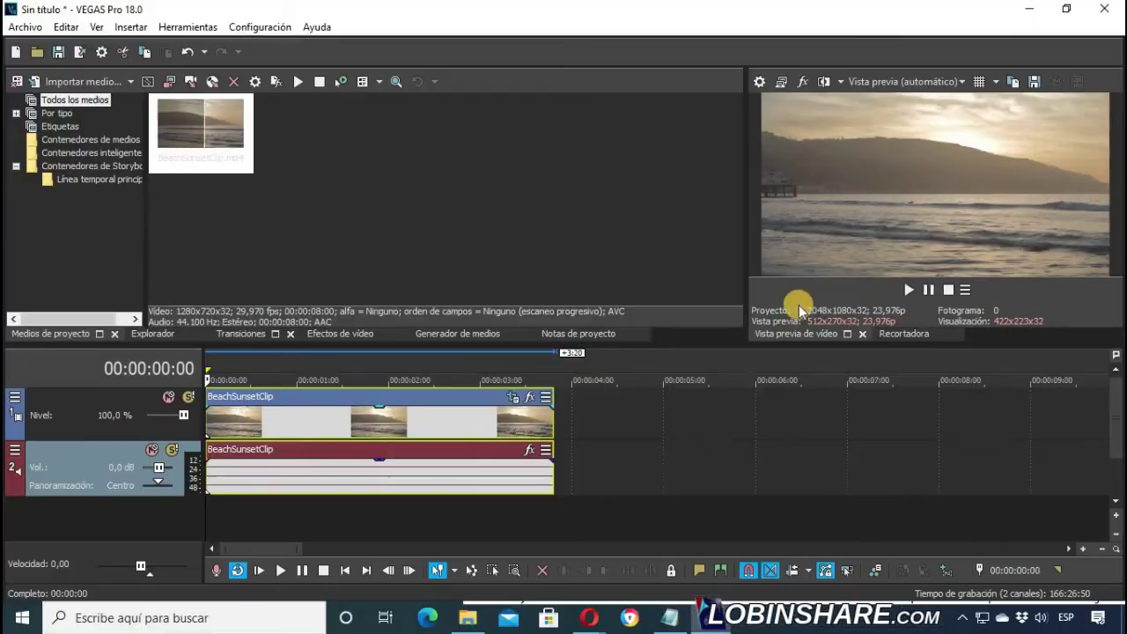
Step: Open the render settings and start customizing the MAGIX AVC/AAC MP4 template Internet HD 1080p 25 fps
left_click(24, 26)
left_click(75, 172)
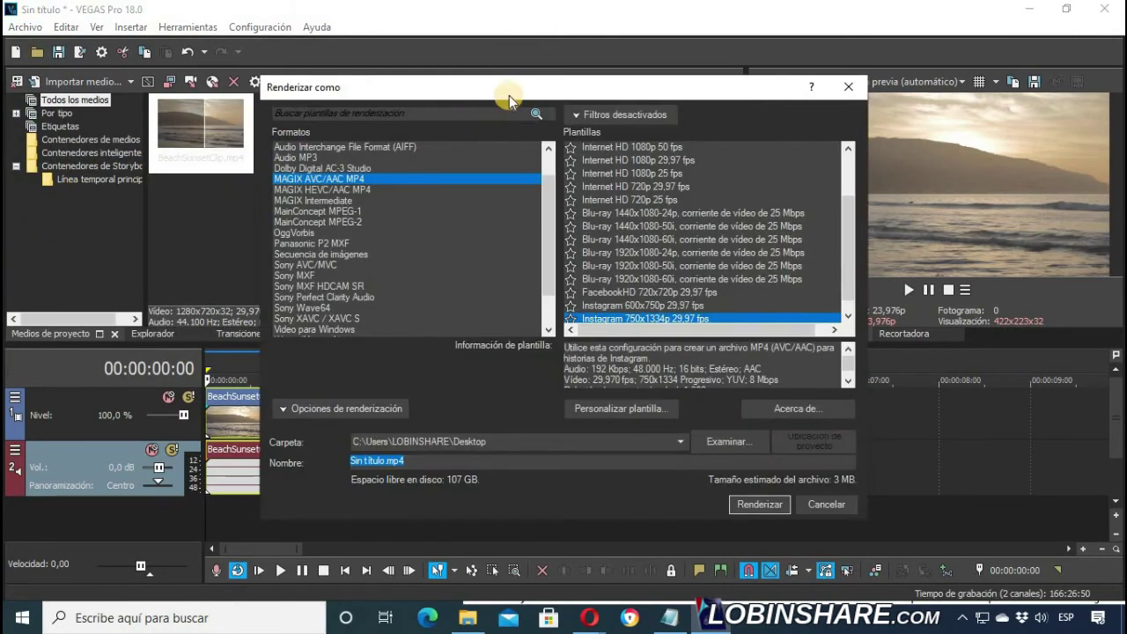
left_click_drag(509, 95, 401, 90)
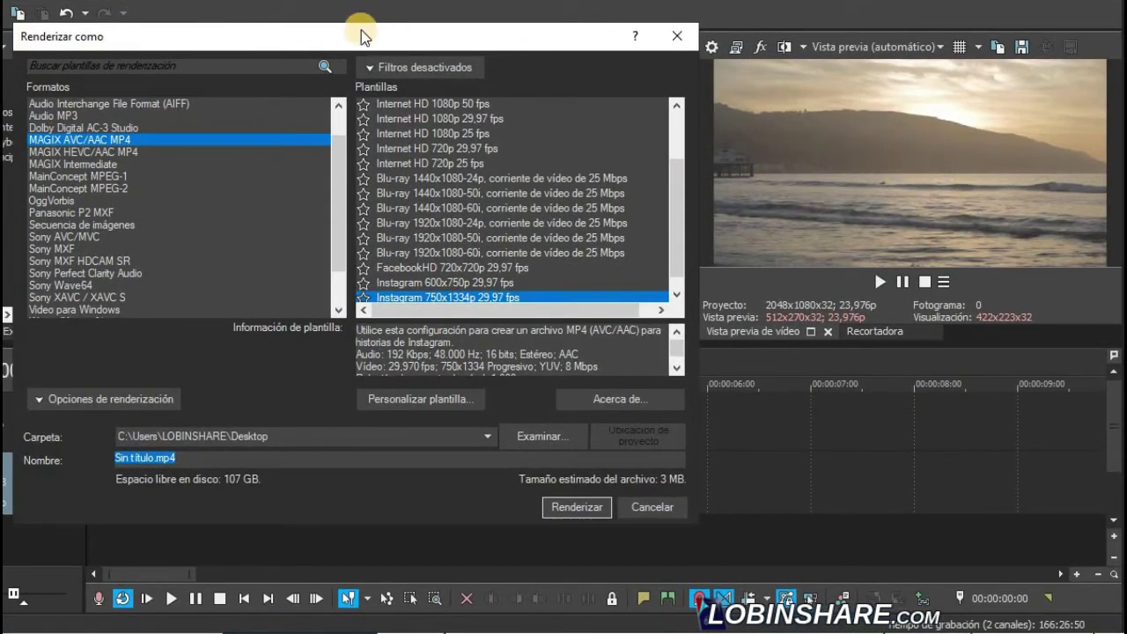
left_click(106, 143)
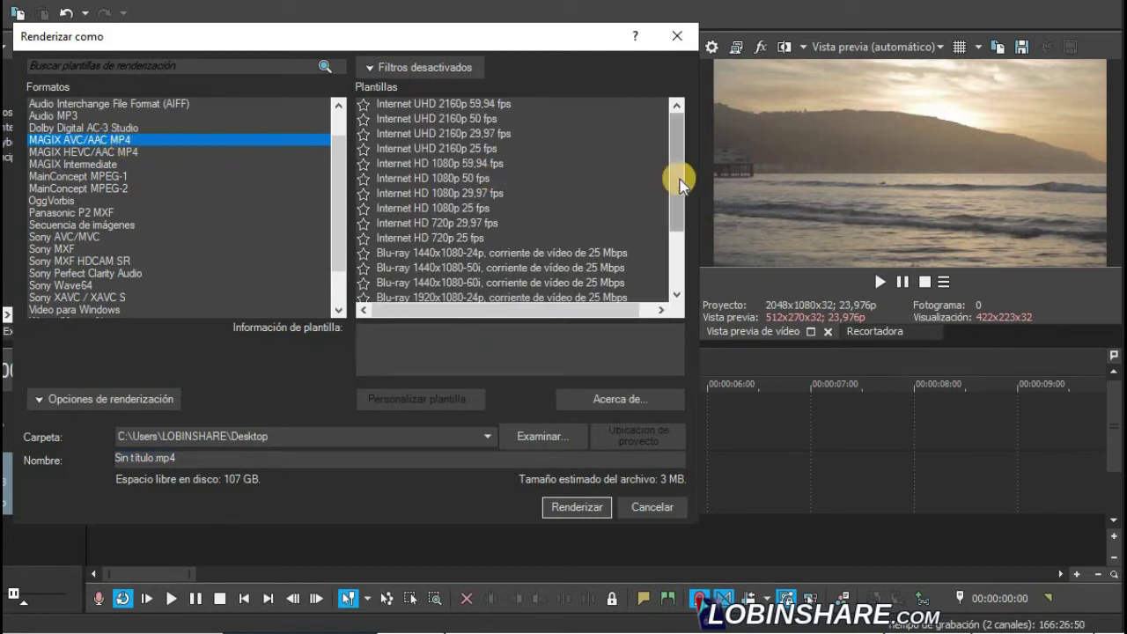
left_click_drag(679, 181, 675, 244)
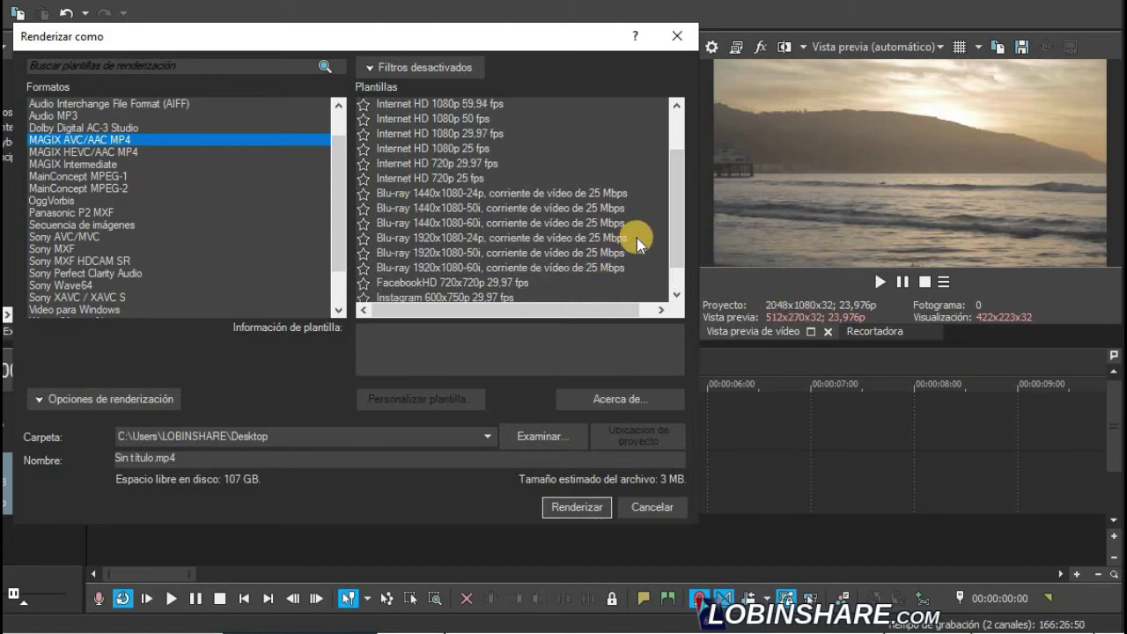
mouse_move(675, 227)
left_mouse_down()
mouse_move(671, 252)
mouse_move(670, 205)
left_mouse_up()
left_click_drag(669, 201, 669, 219)
left_click(563, 176)
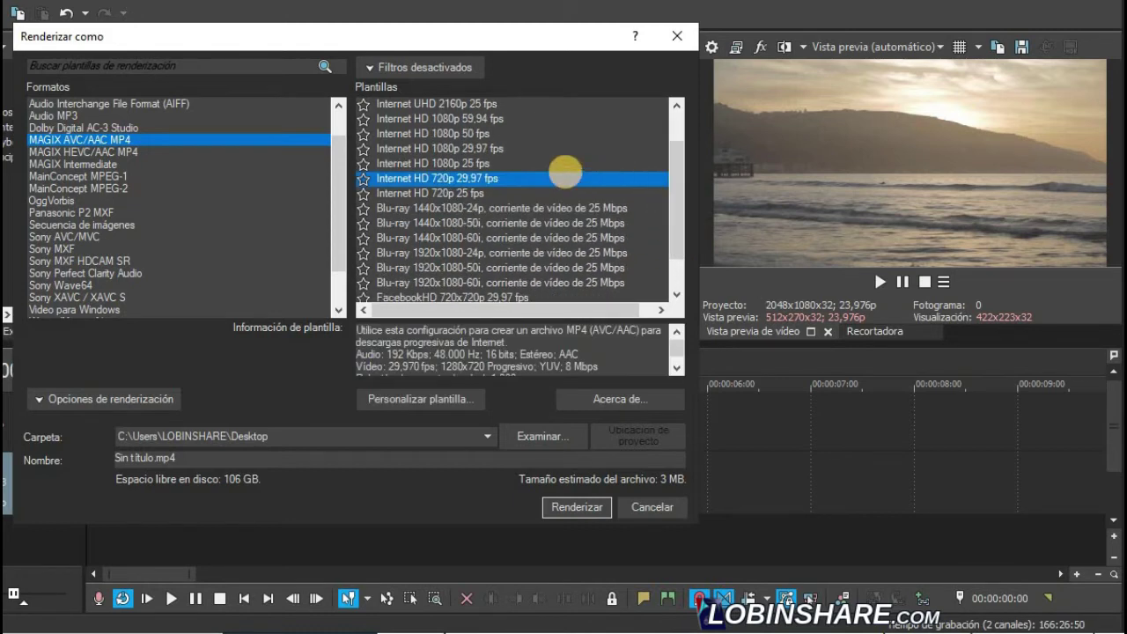
left_click(516, 163)
left_click(433, 399)
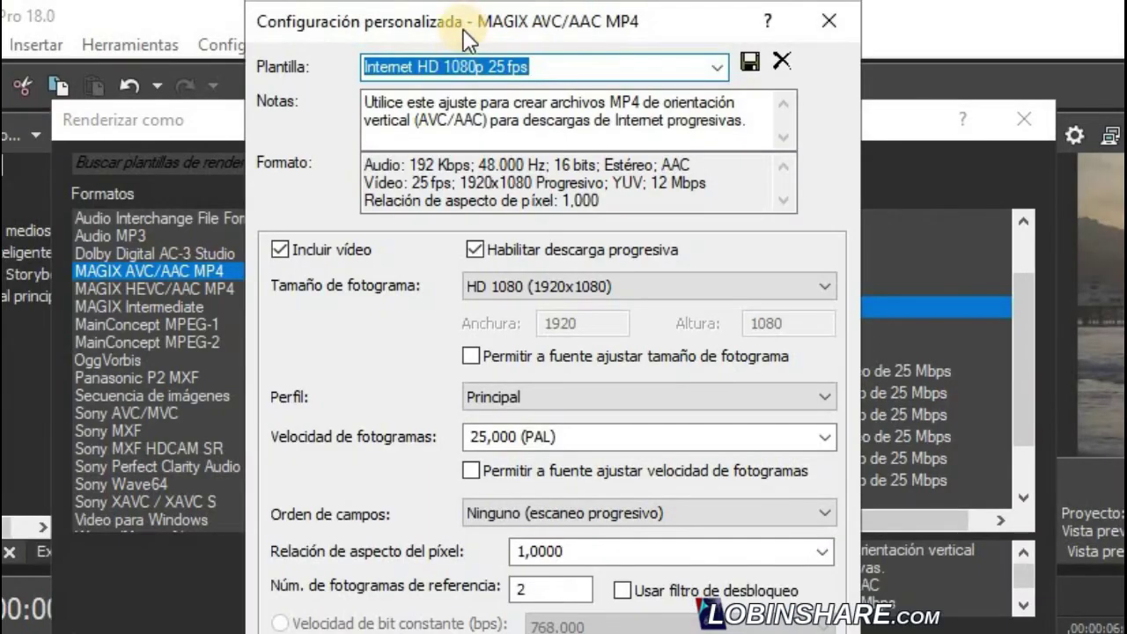
Step: Rename the custom render template as "Cinemática 2048x1080p 24 fps"
left_click_drag(447, 66, 363, 66)
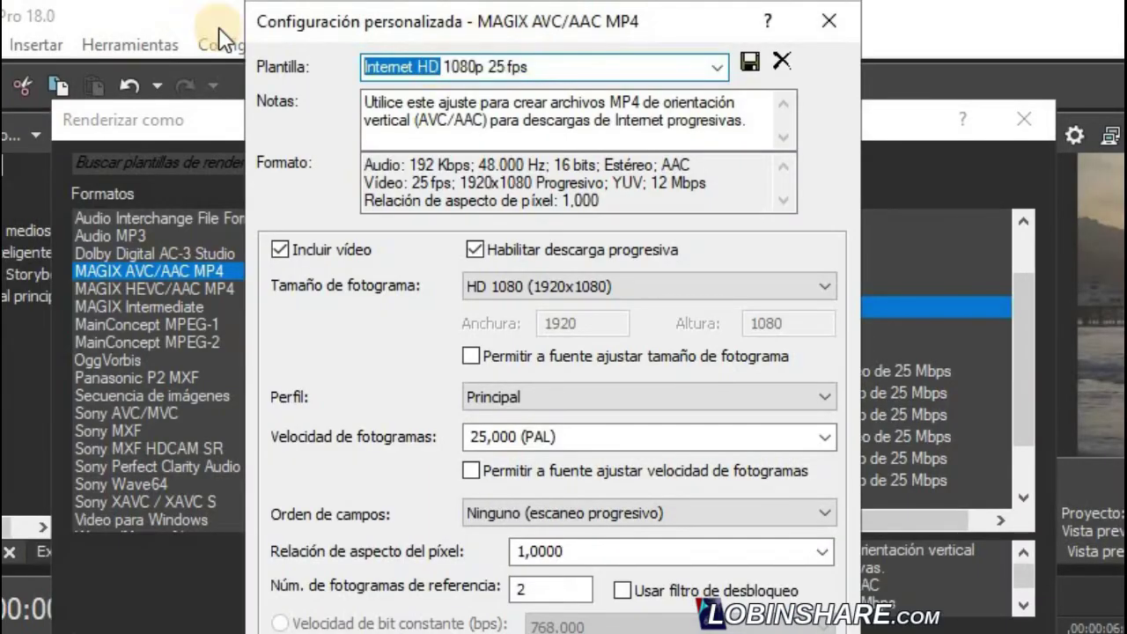
type("Cinemática")
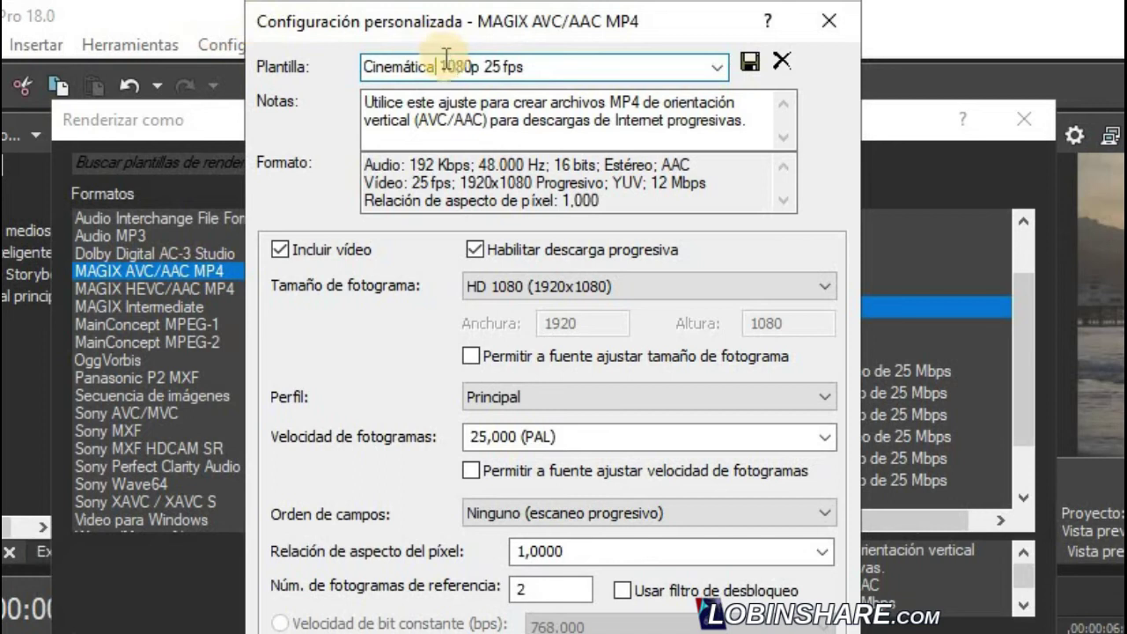
left_click(443, 58)
type("2048")
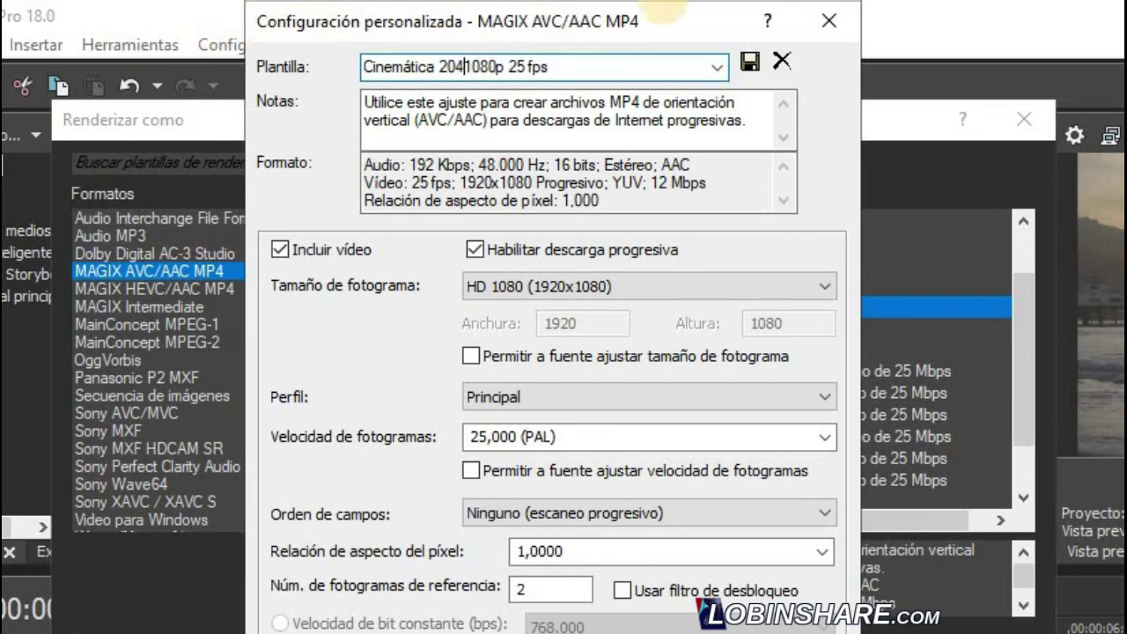
type("x")
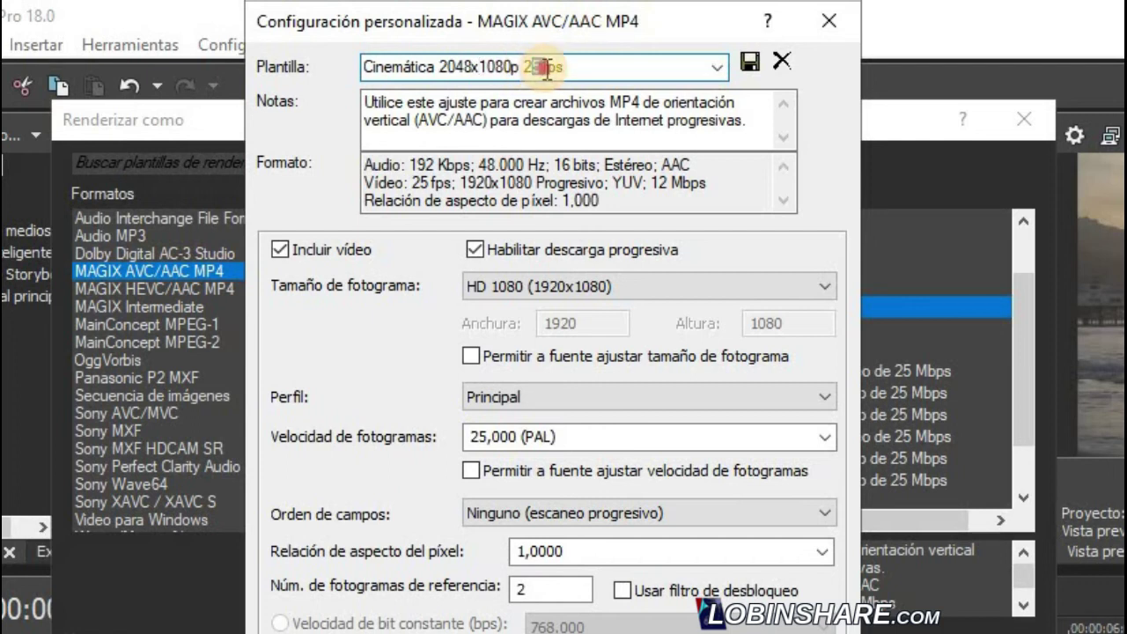
left_click(532, 66)
key("Delete")
type("4")
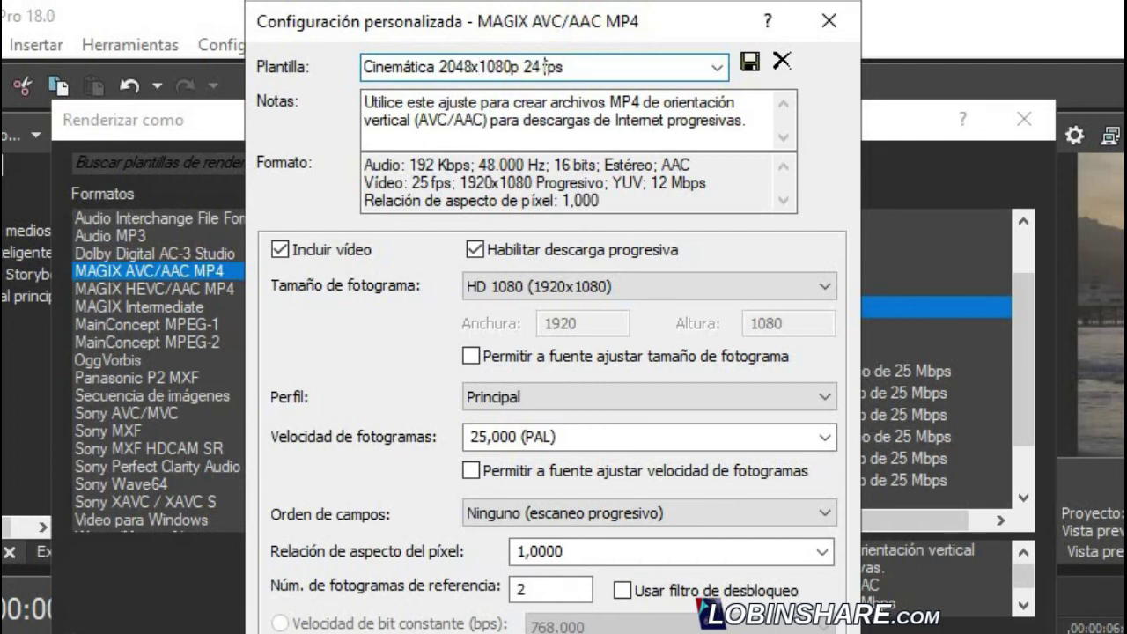
Step: Switch the template to a custom frame size with a width of 2048 and a height of 1080
left_click(821, 289)
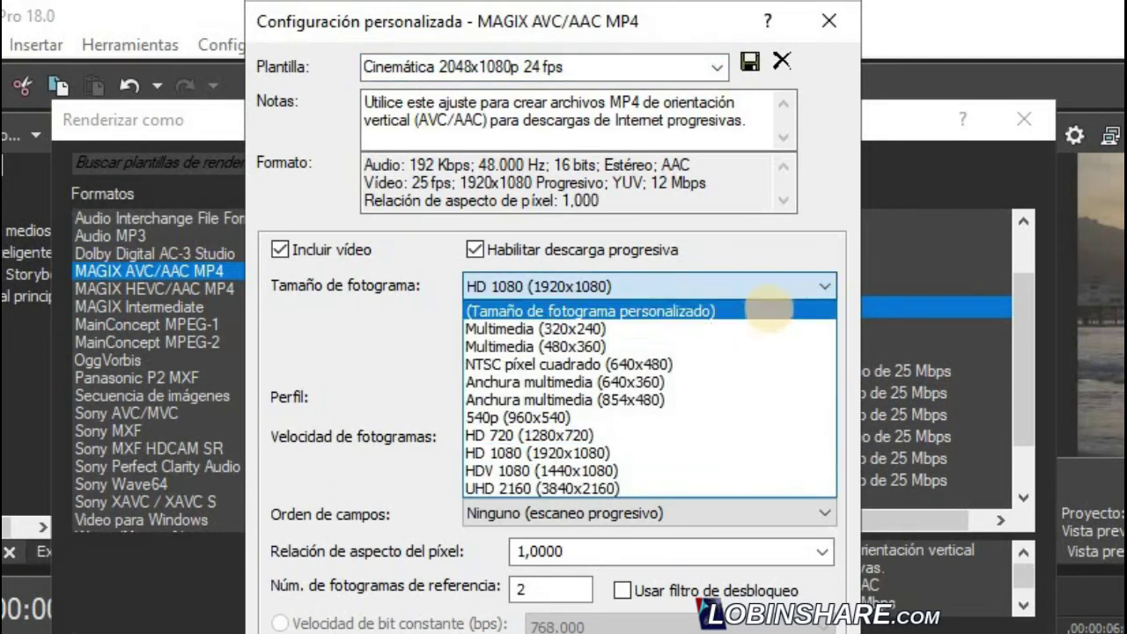
left_click(764, 311)
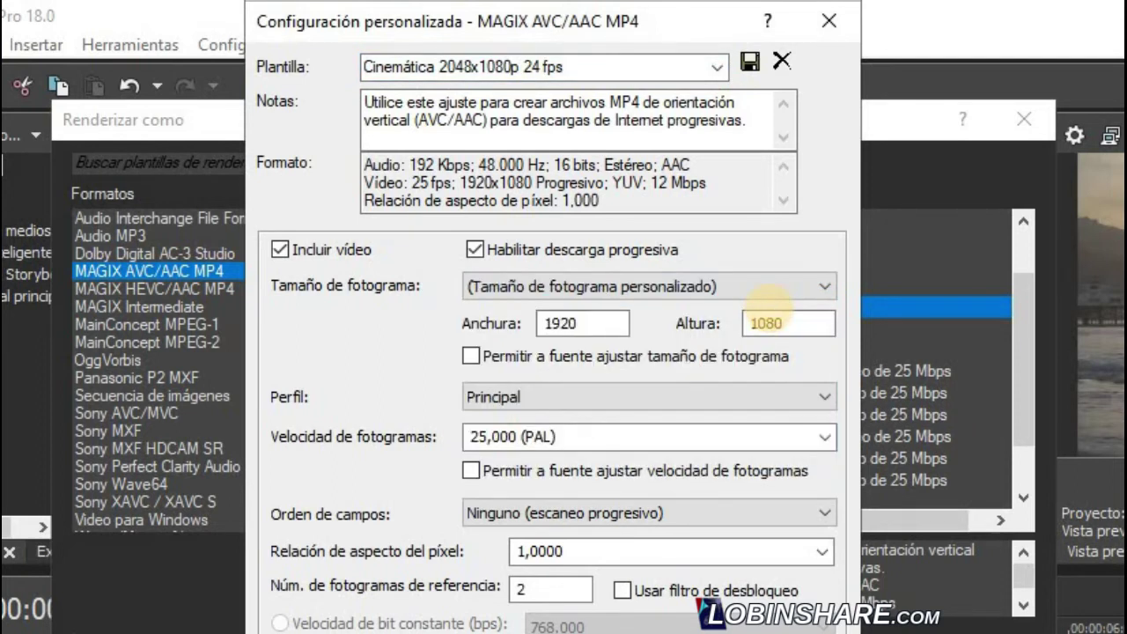
double_click(599, 323)
type("2048")
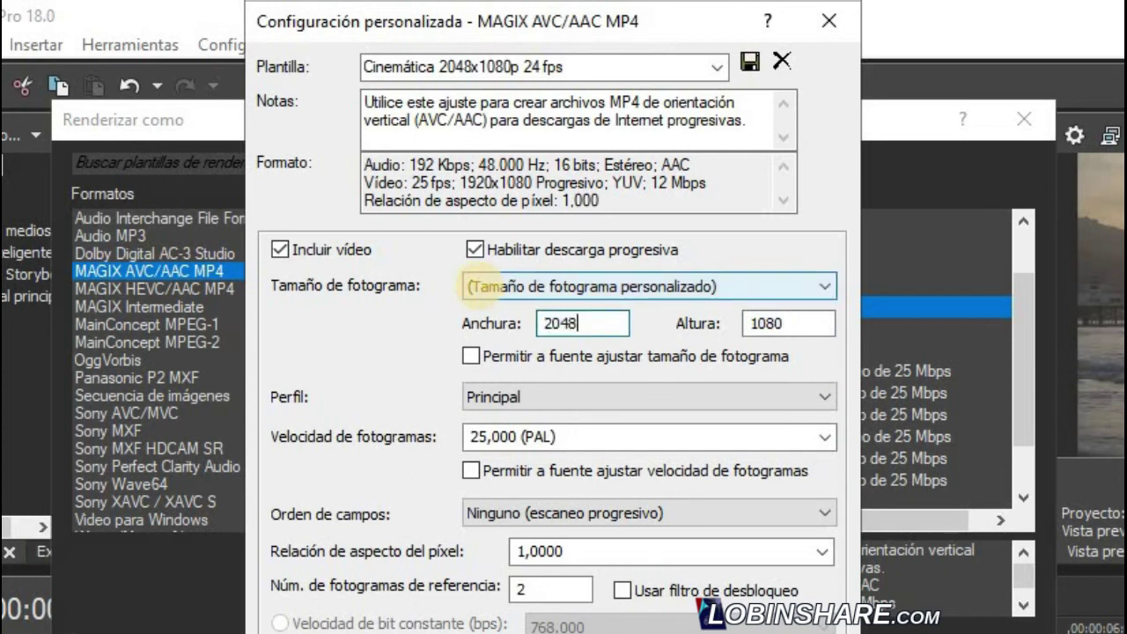
key("Tab")
type("108")
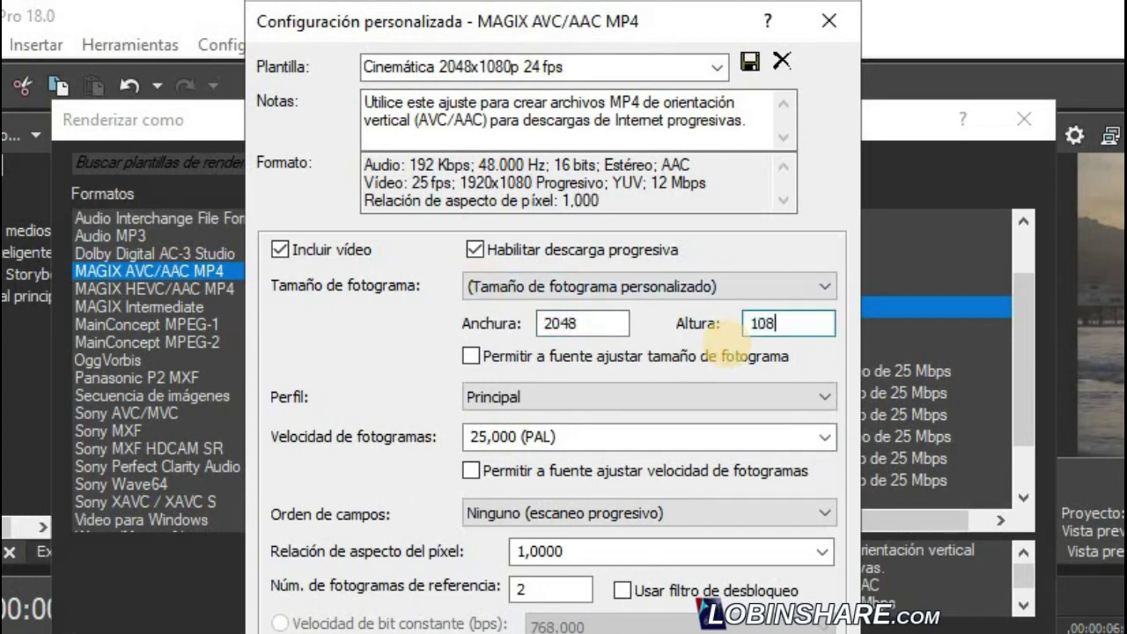
type("0")
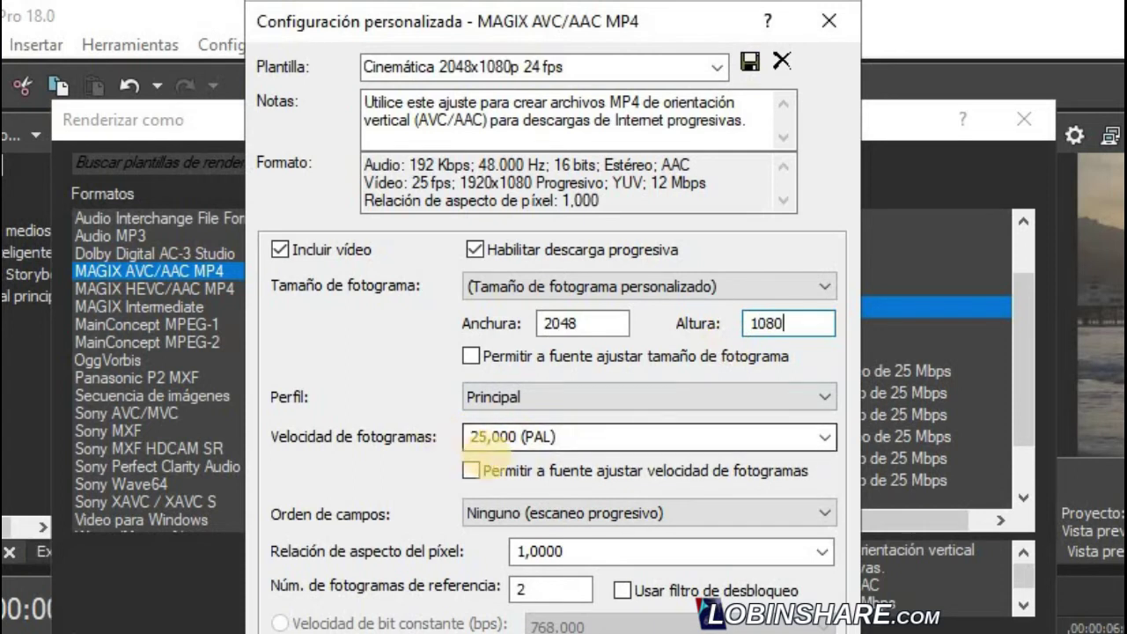
Step: Set the template's frame rate to 24,000 (película) and check its other settings pages
left_click(825, 436)
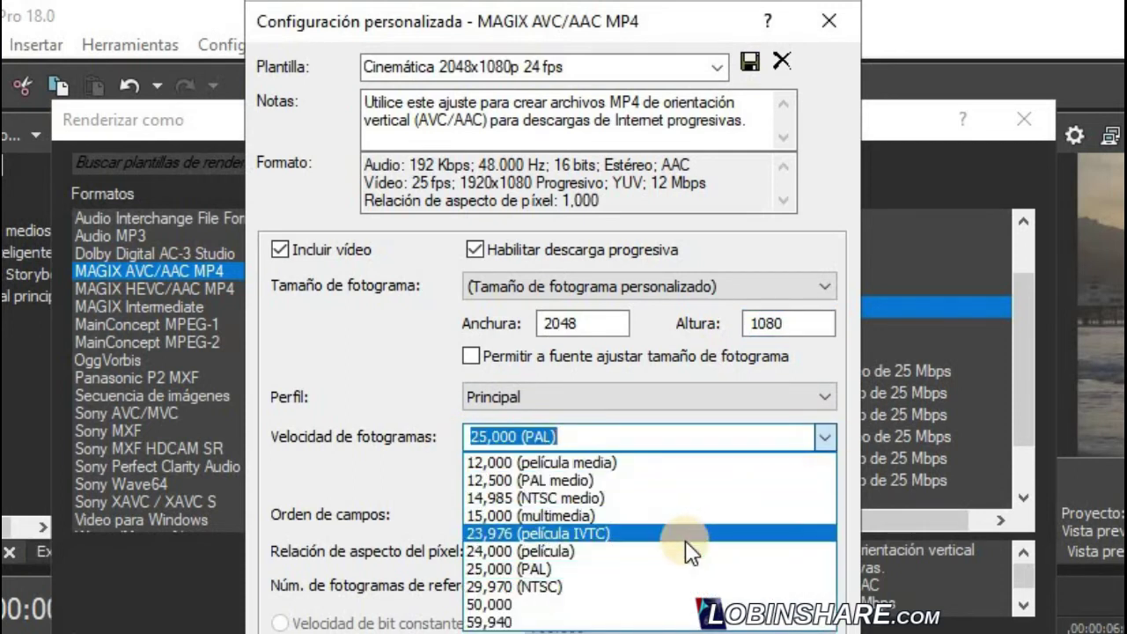
left_click(671, 550)
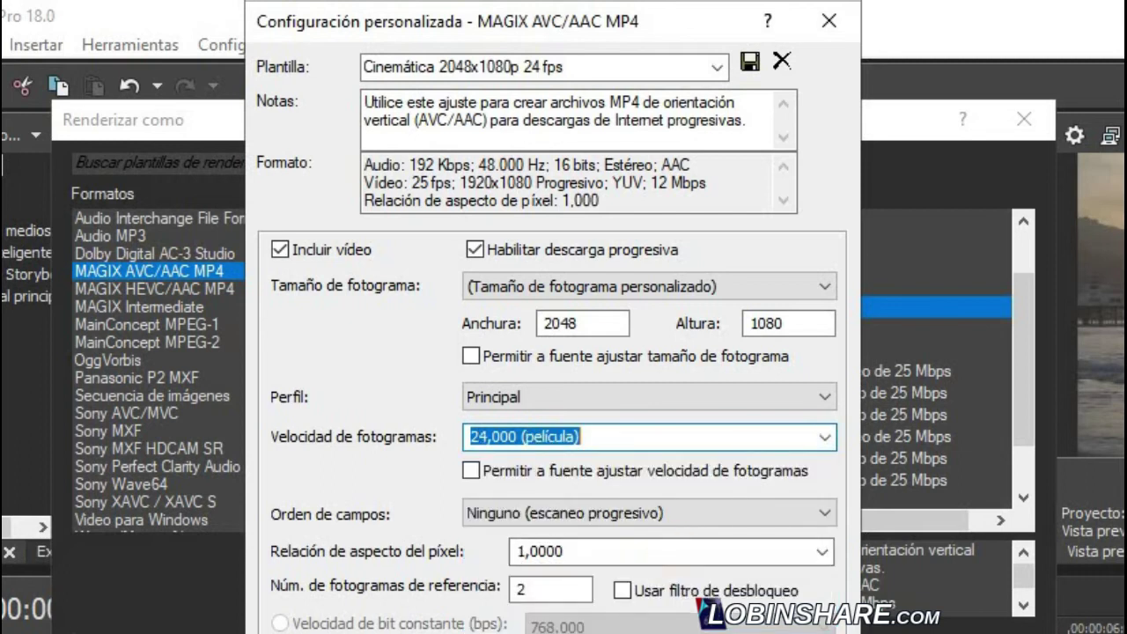
left_click(493, 630)
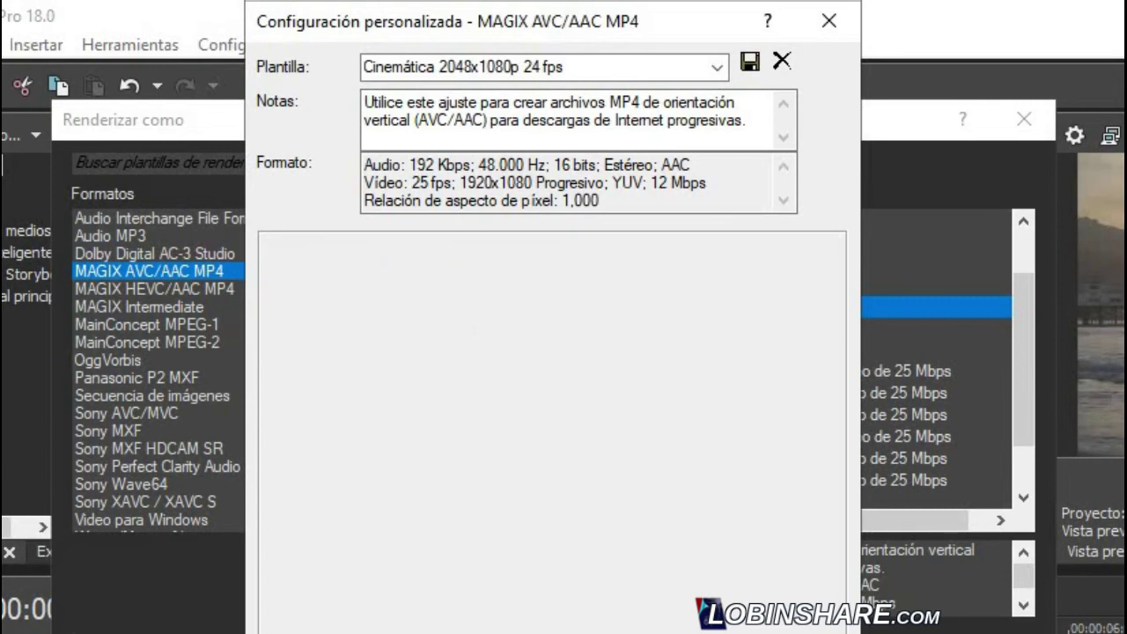
left_click(423, 630)
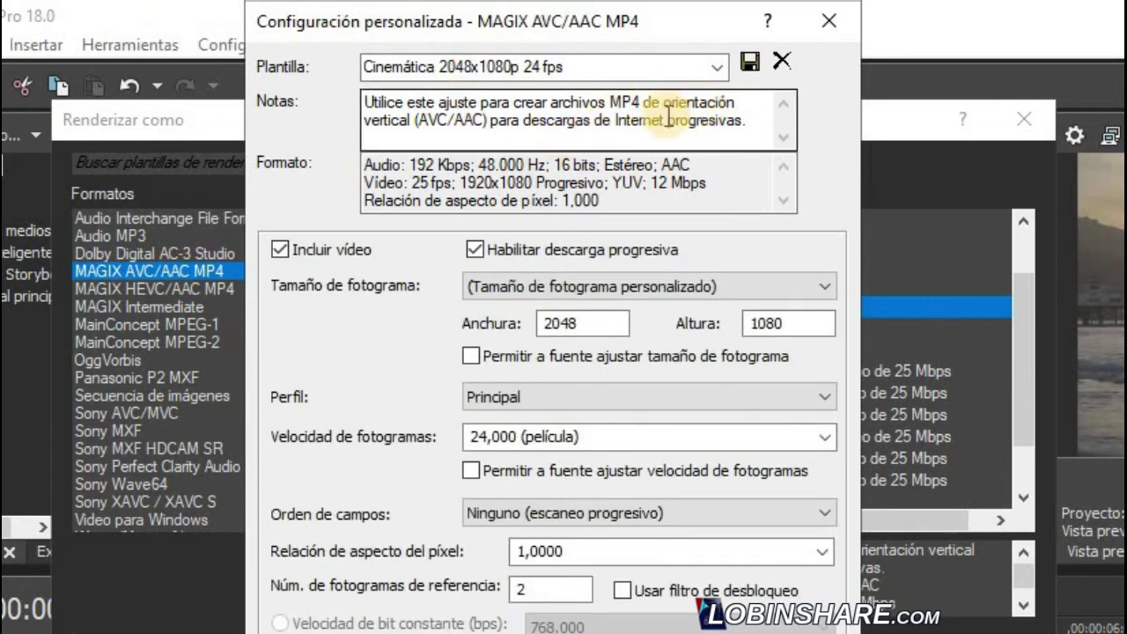
Step: Reword the notes to "Utilice este ajuste para crear archivos MP4 para videos de apariencia cinematográfica" and save the render template
left_click_drag(747, 120, 643, 102)
type("par")
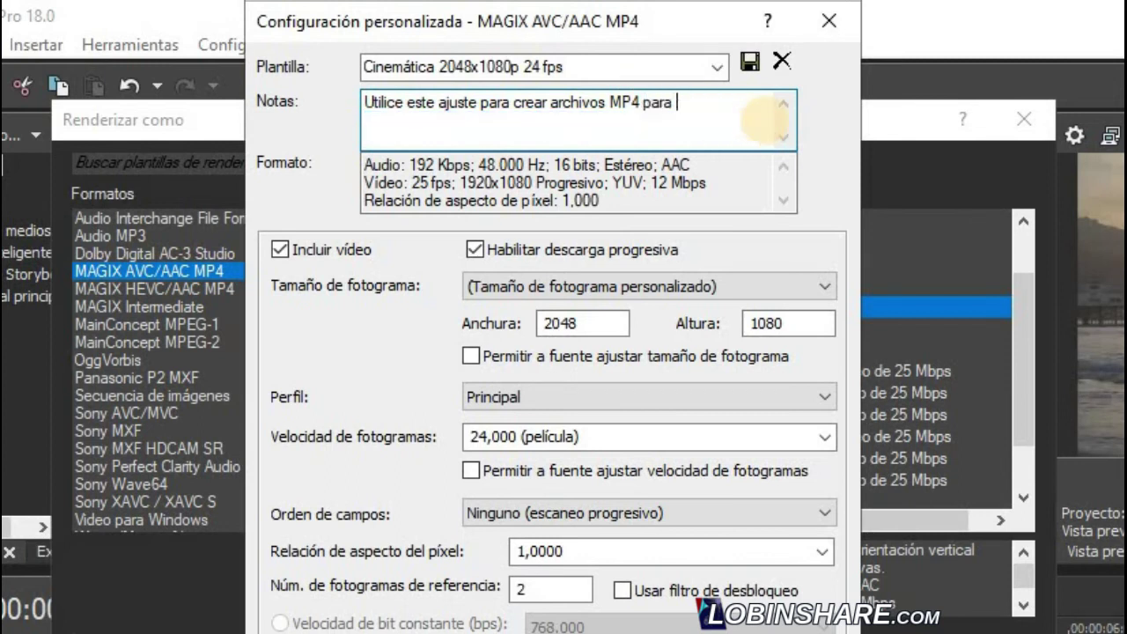
type("a videos de apariencia cinematográfica")
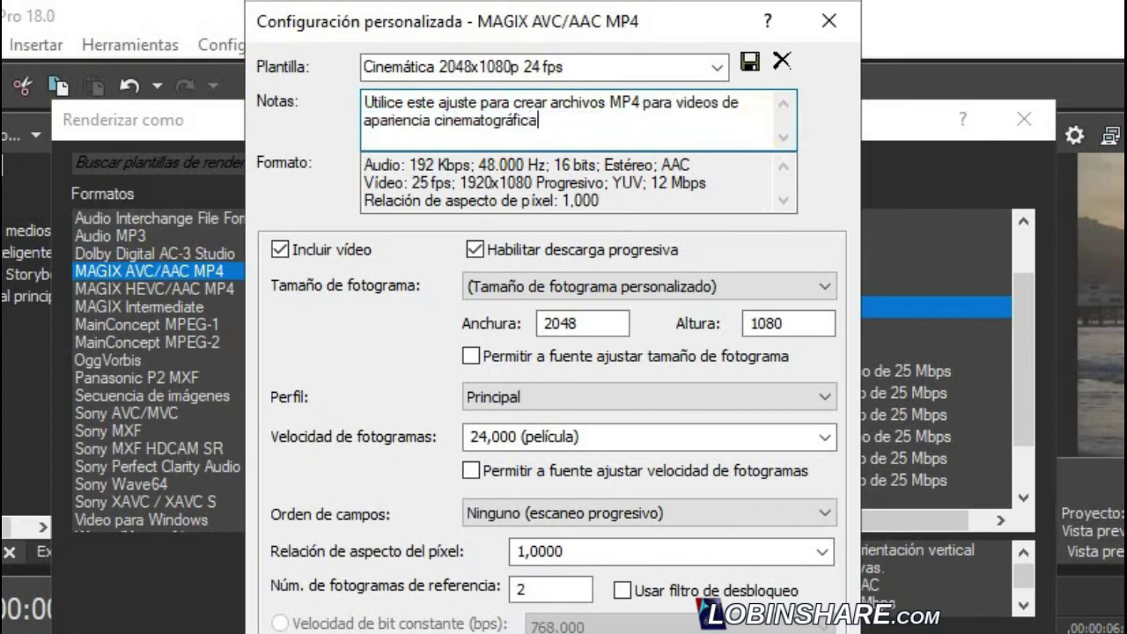
key("Return")
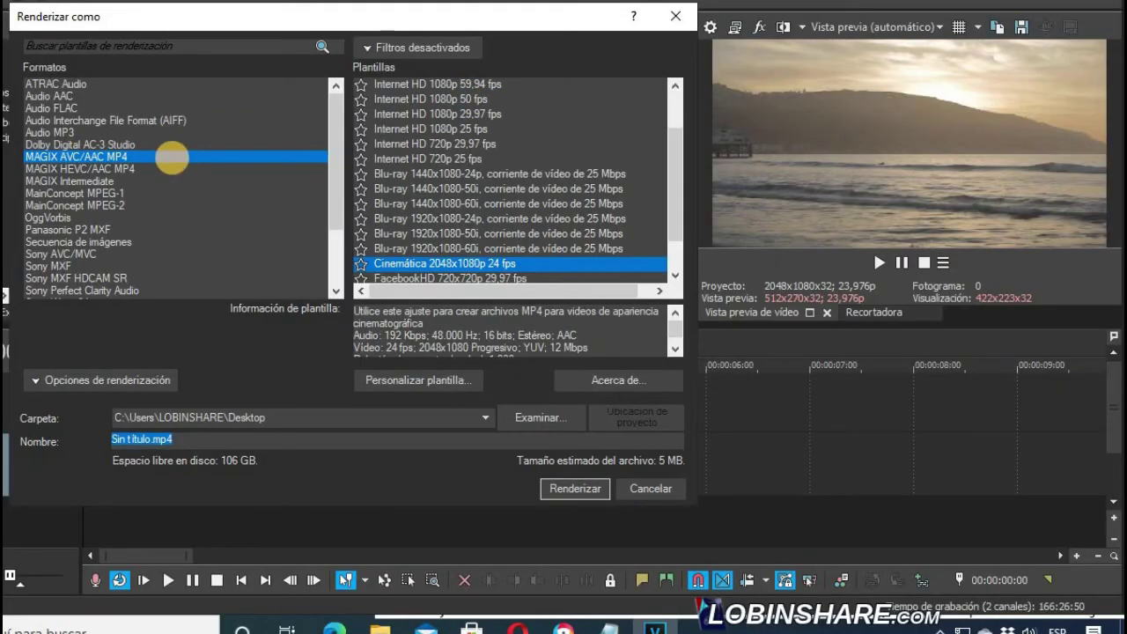
Step: Render the project as Cine1.mp4 on the desktop with the MAGIX AVC/AAC MP4 template Cinemática 2048x1080p 24 fps
left_click(172, 159)
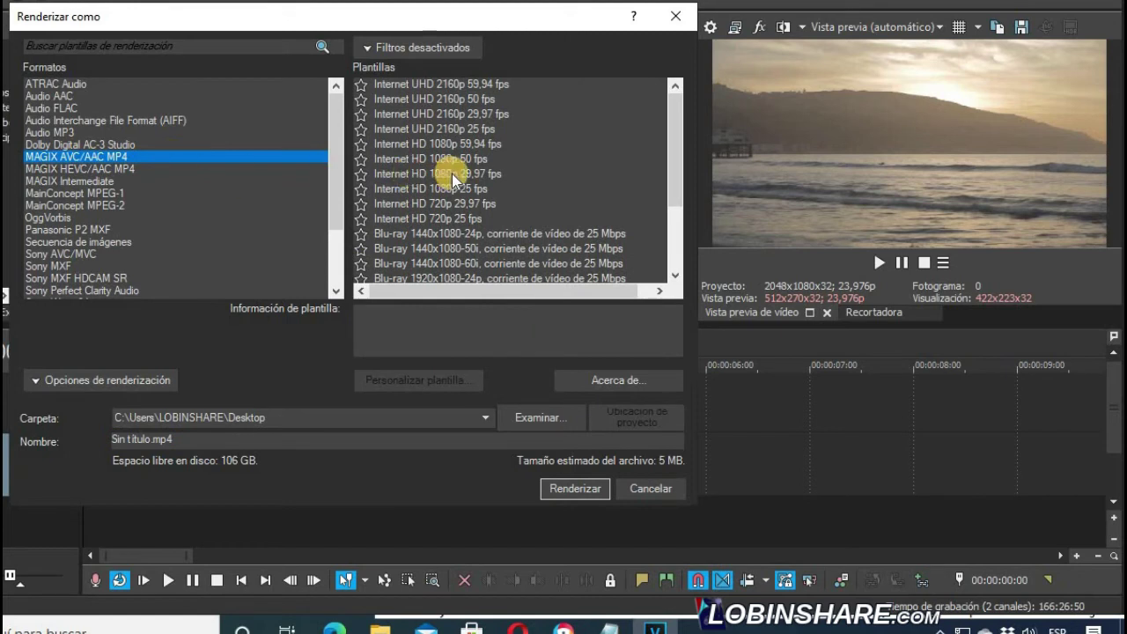
scroll(550, 255, "down", 3)
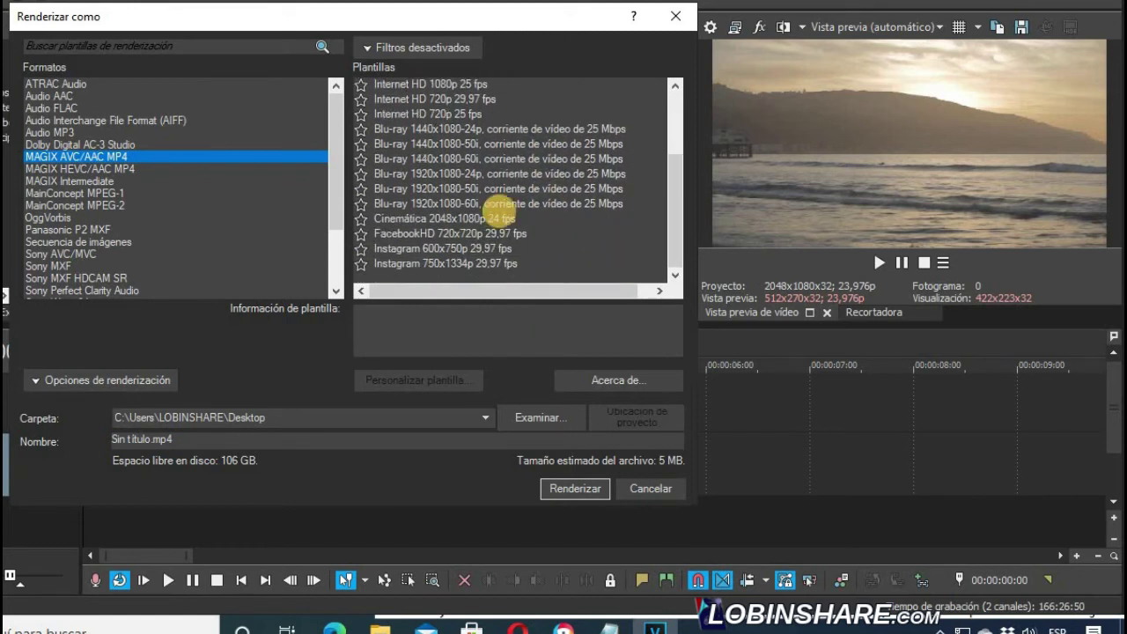
left_click(486, 227)
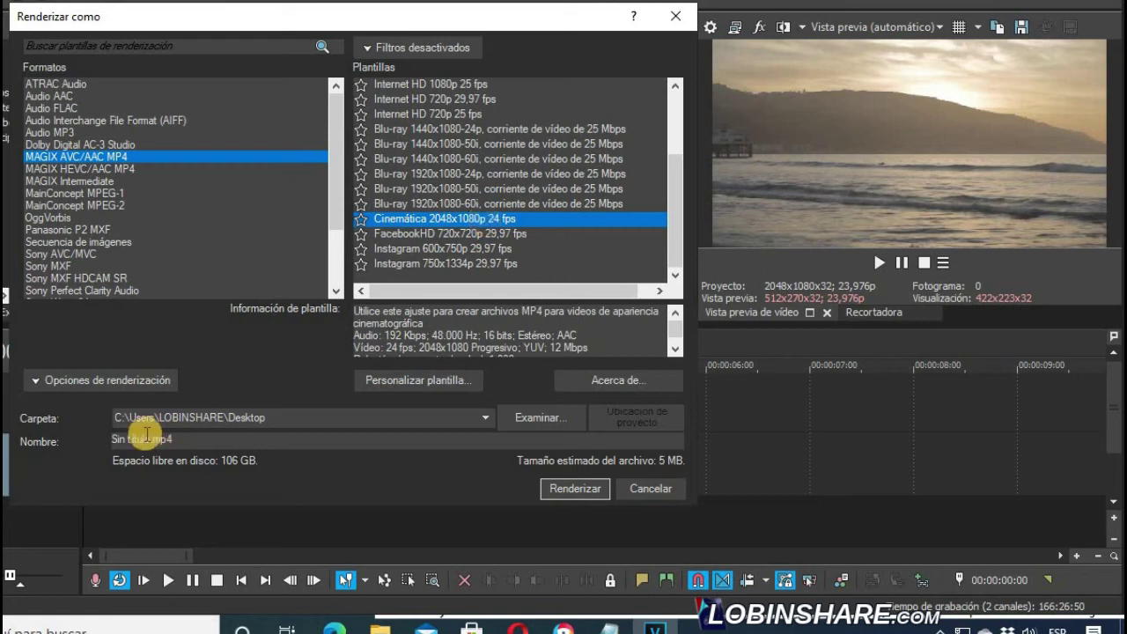
left_click_drag(151, 439, 113, 439)
type("Cine1")
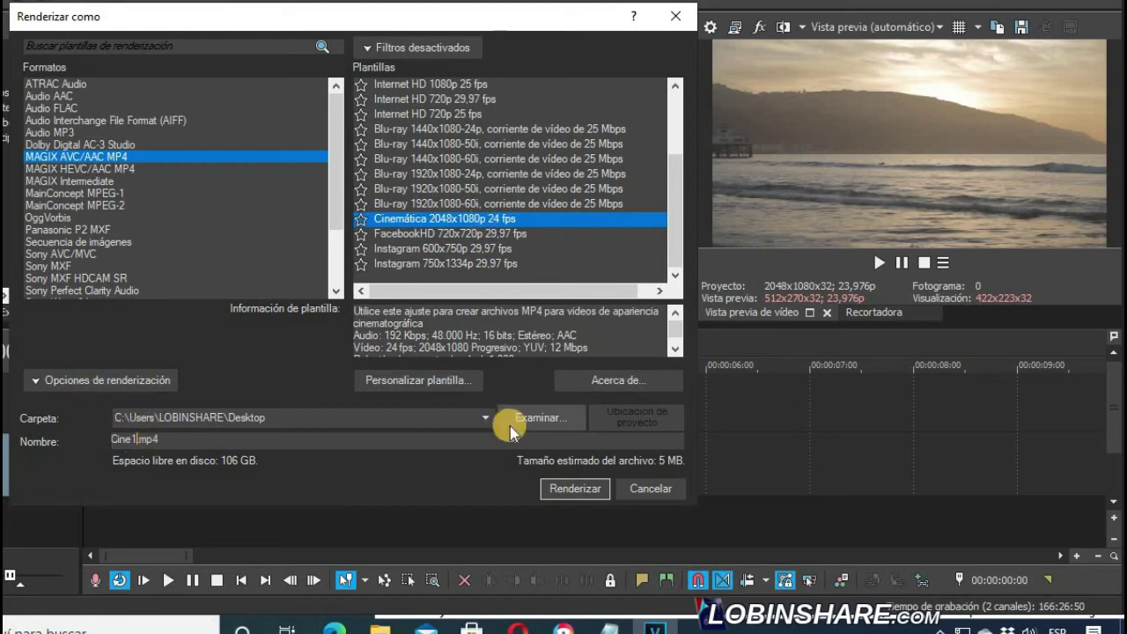
left_click(564, 490)
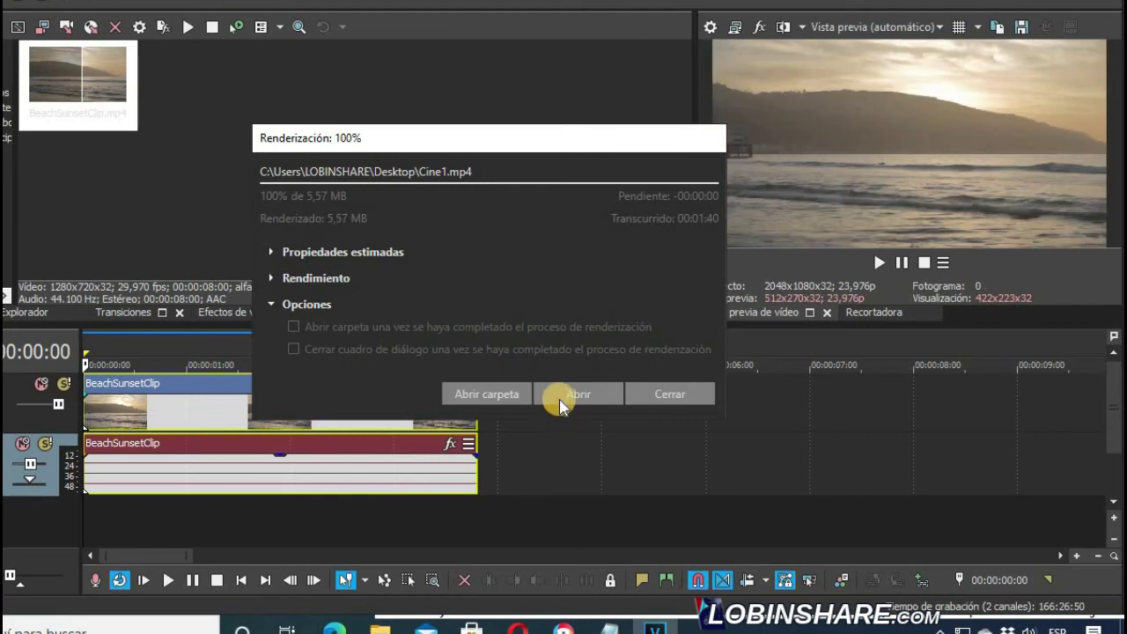
Step: Open and watch the rendered Cine1 video, shrink and move its player window, and return to VEGAS Pro
left_click(560, 398)
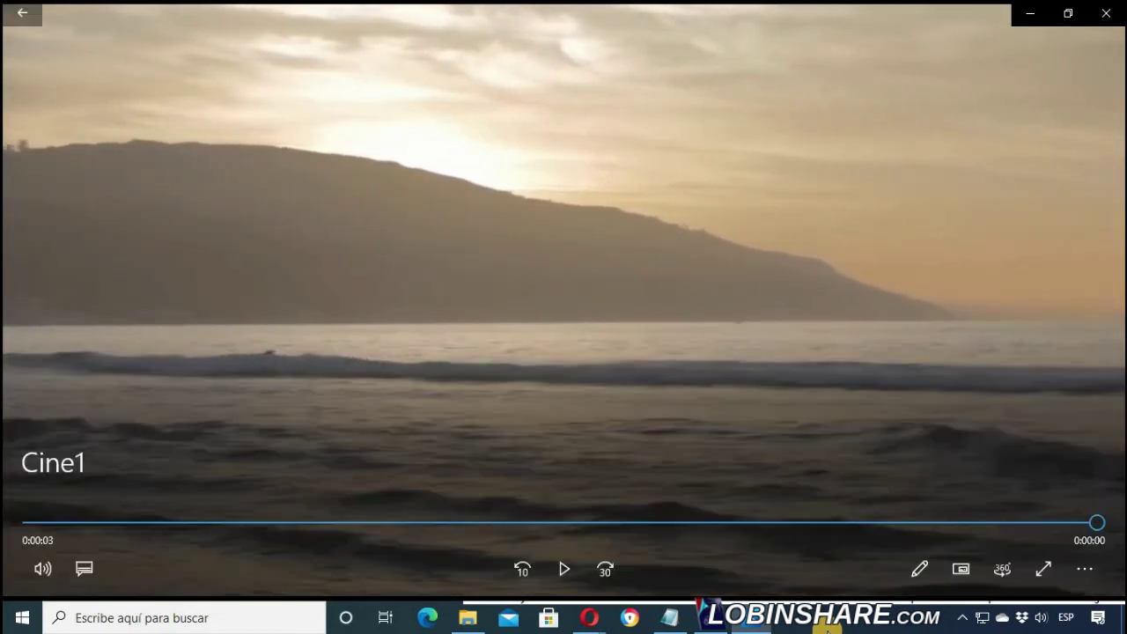
left_click(1066, 14)
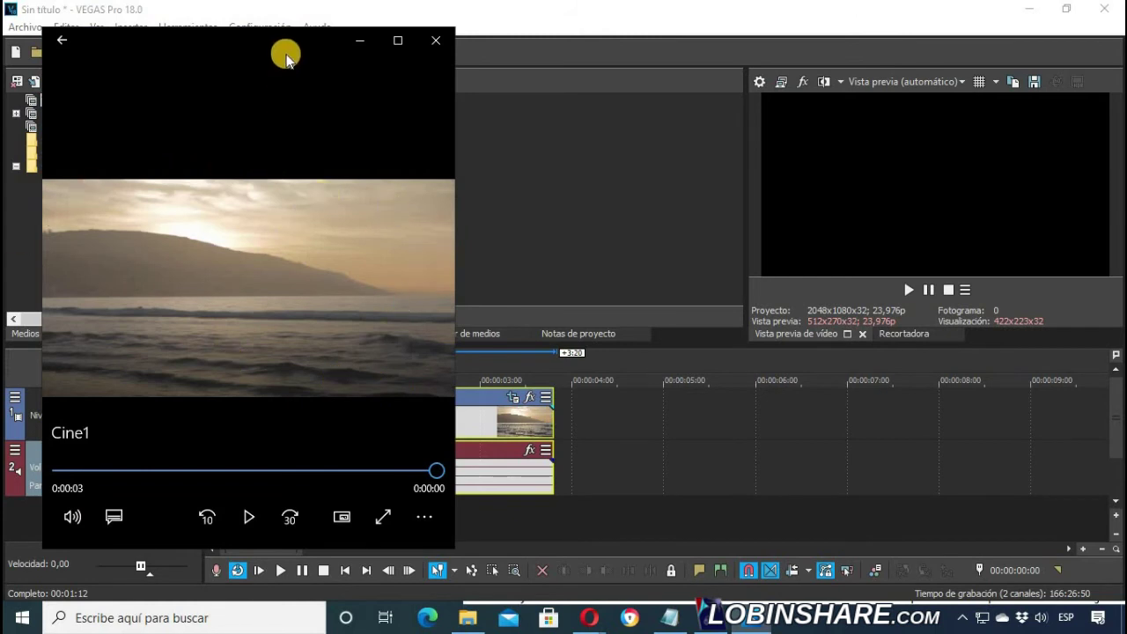
left_click_drag(298, 32, 279, 220)
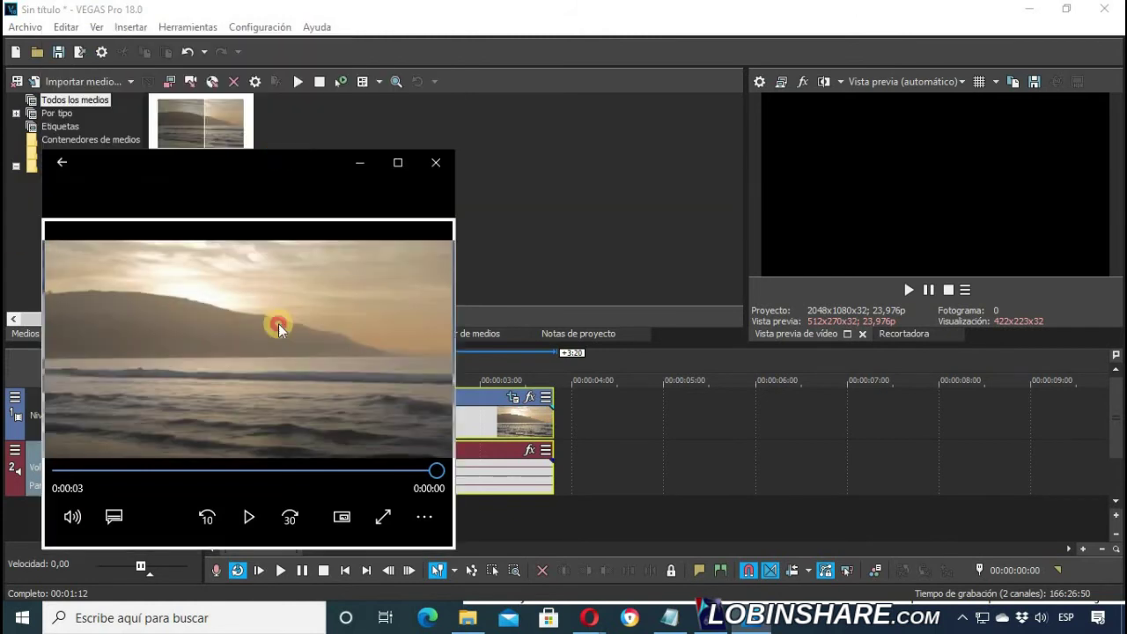
left_click(787, 397)
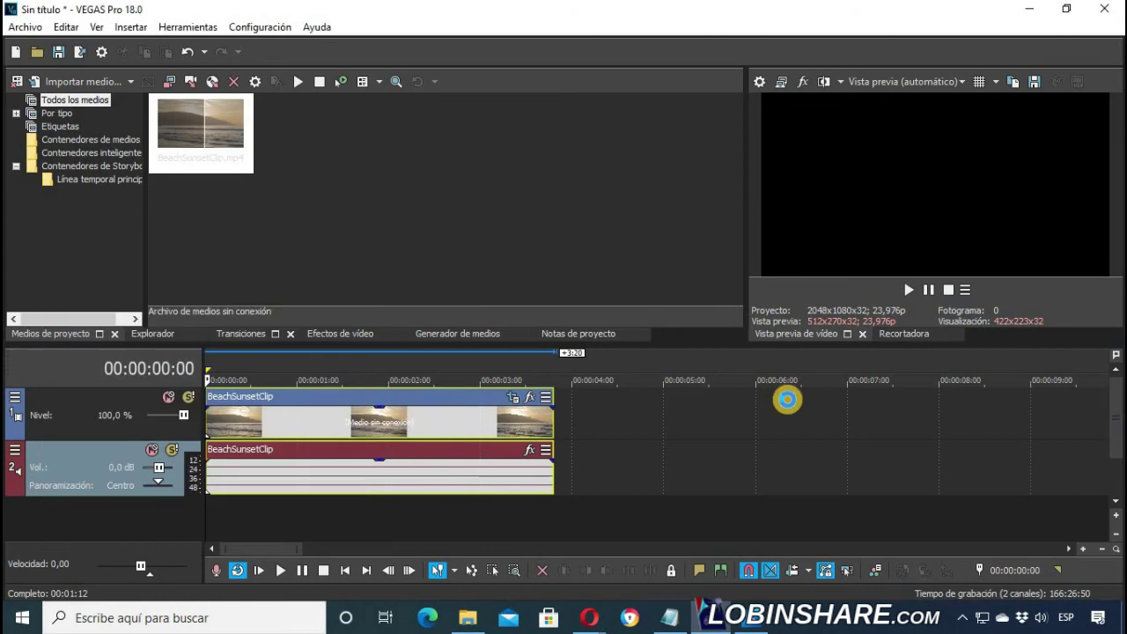
Step: Check the frame width and height in the detailed file properties of Cine1 on the desktop, then close the properties
left_click(1118, 618)
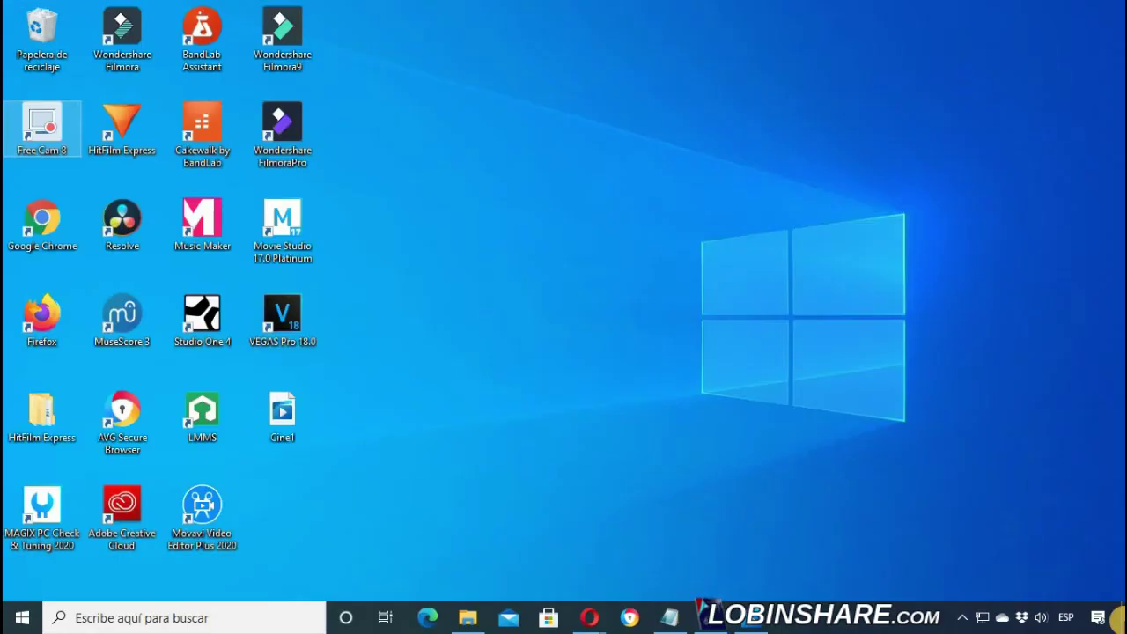
right_click(287, 423)
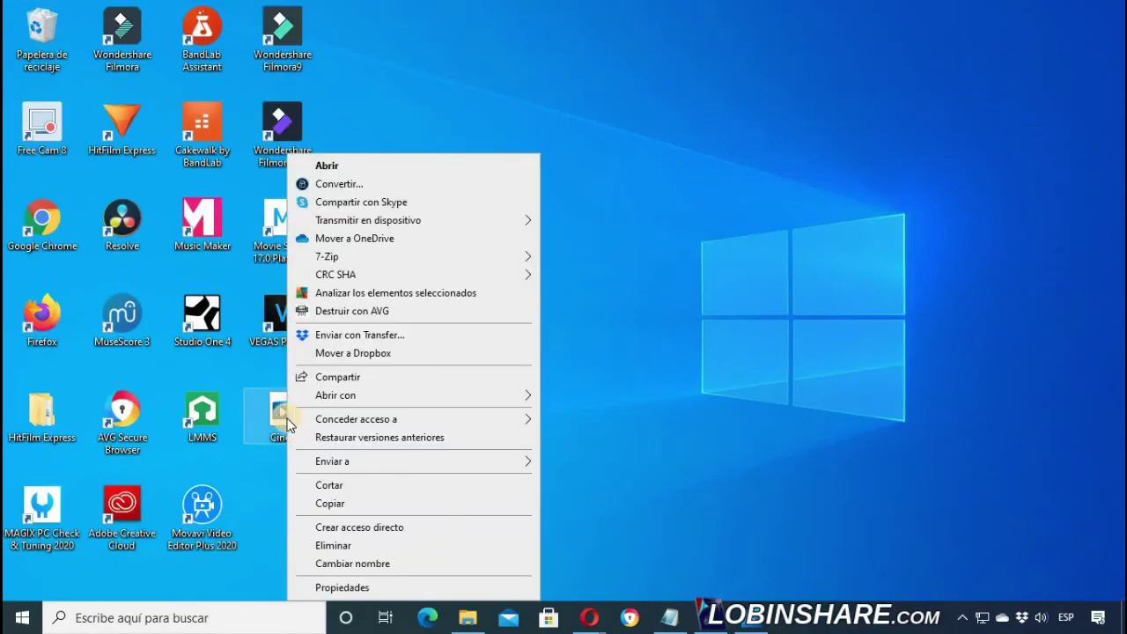
left_click(382, 586)
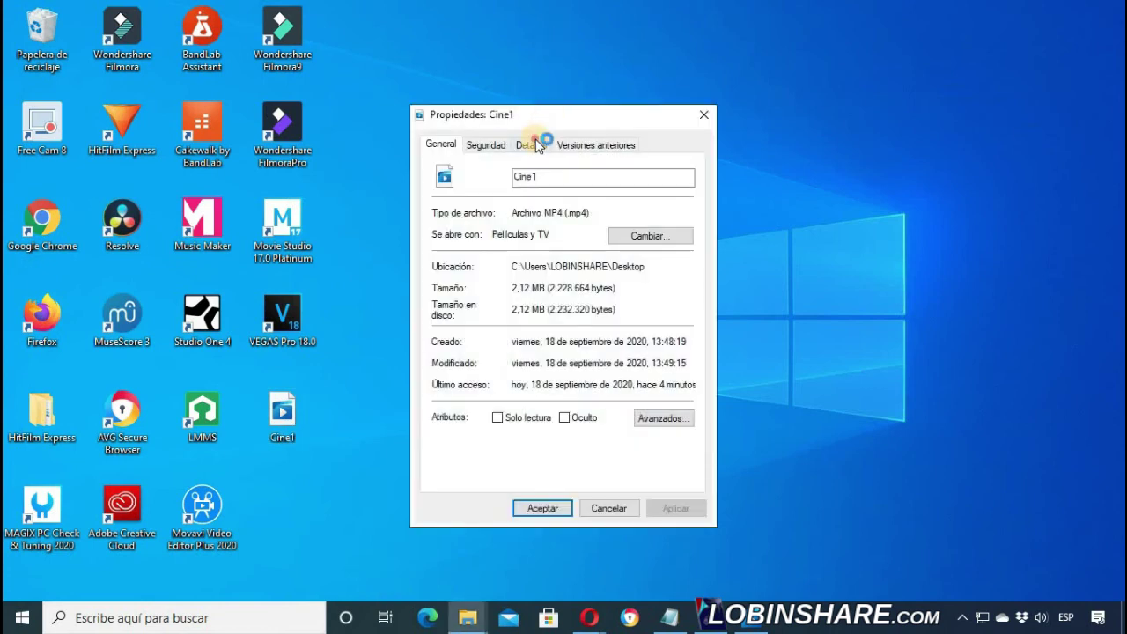
left_click(531, 145)
left_click(612, 317)
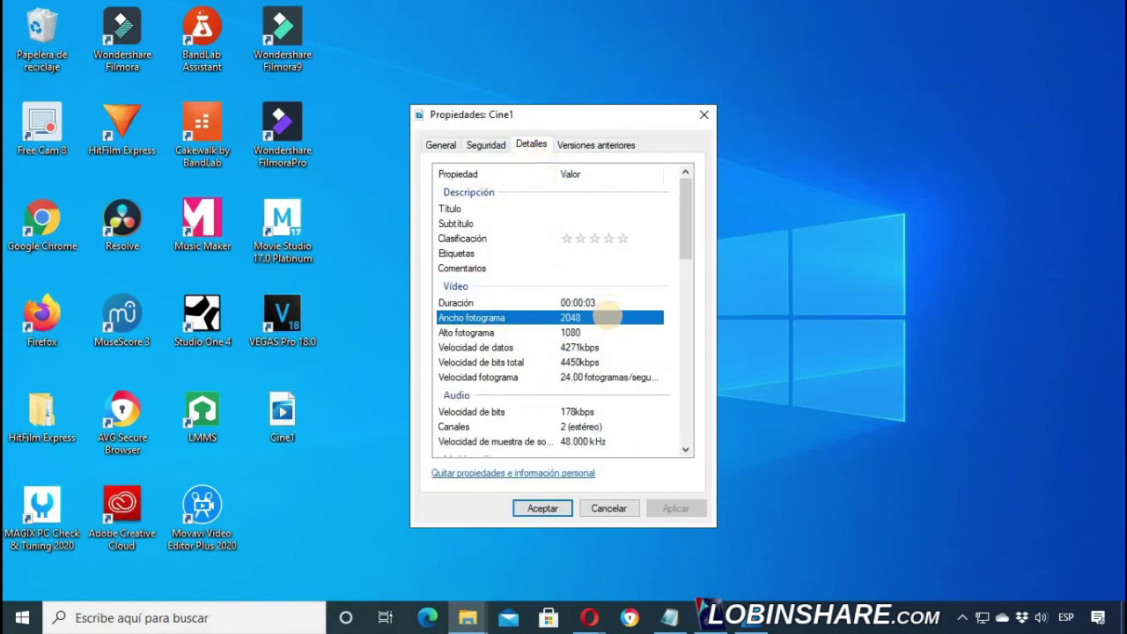
left_click(598, 333)
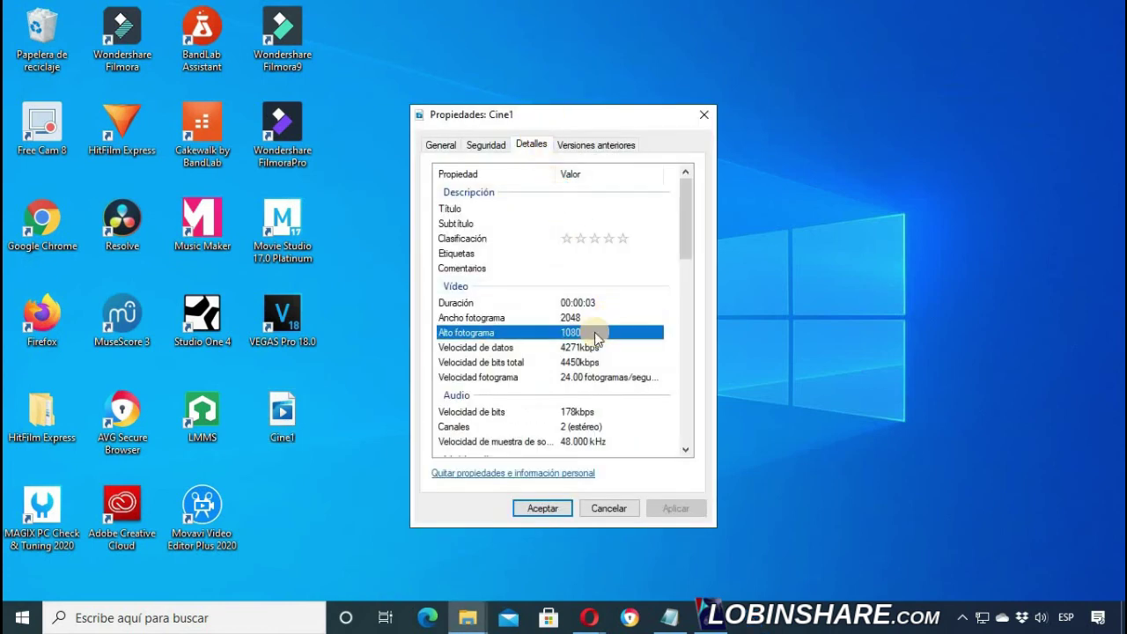
left_click(616, 508)
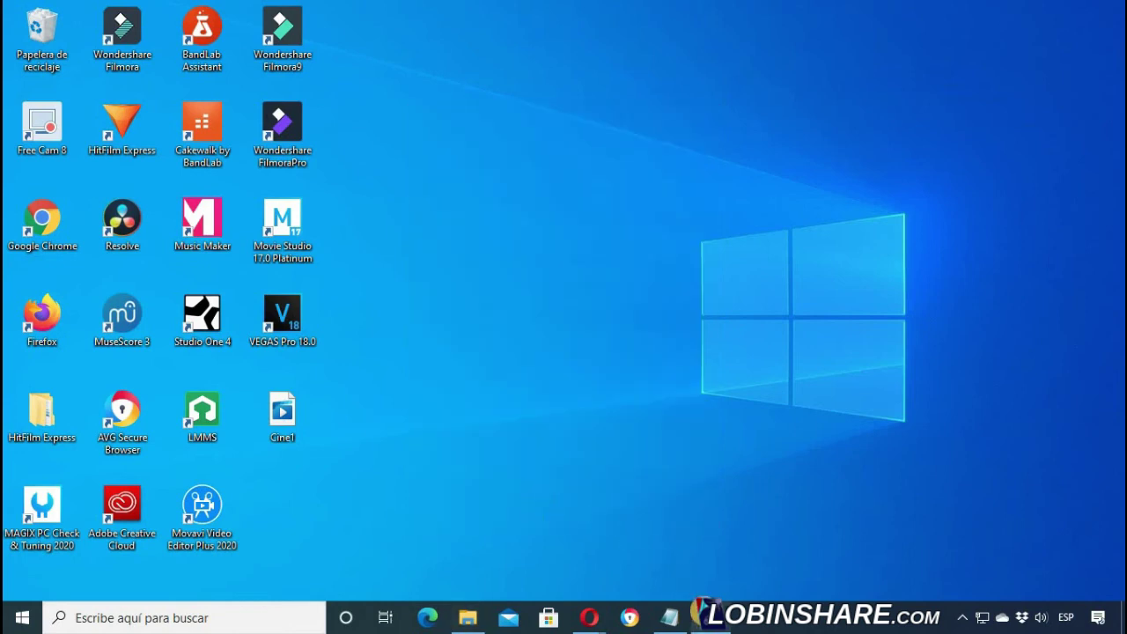
Step: Return to VEGAS Pro and examine the TIFF template of the Secuencia de imágenes format in the render settings
left_click(704, 573)
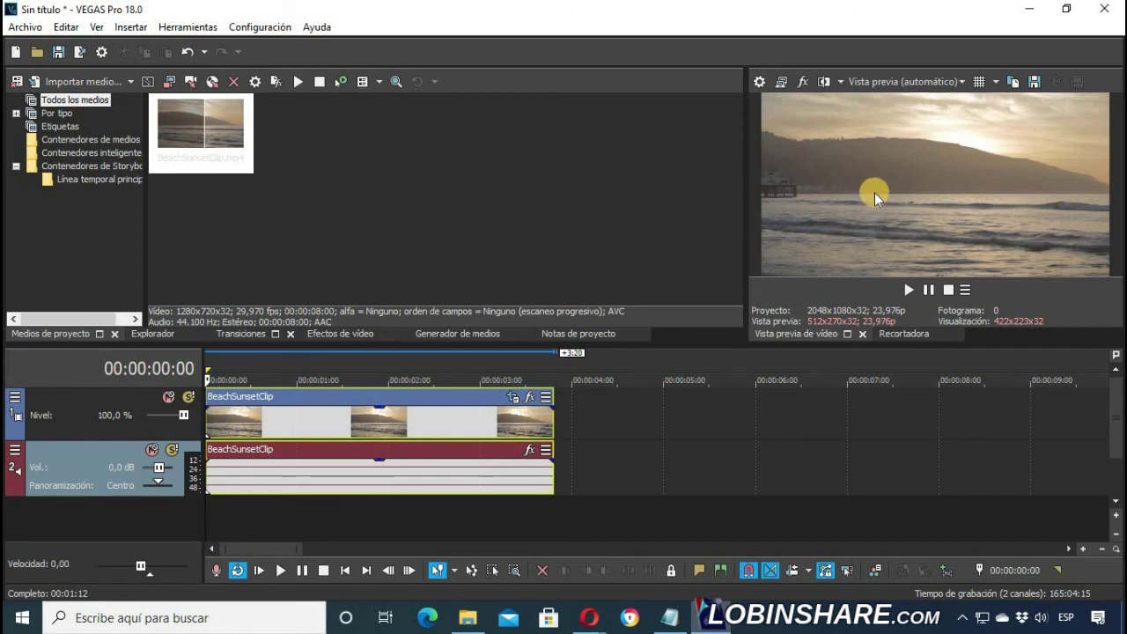
left_click(27, 28)
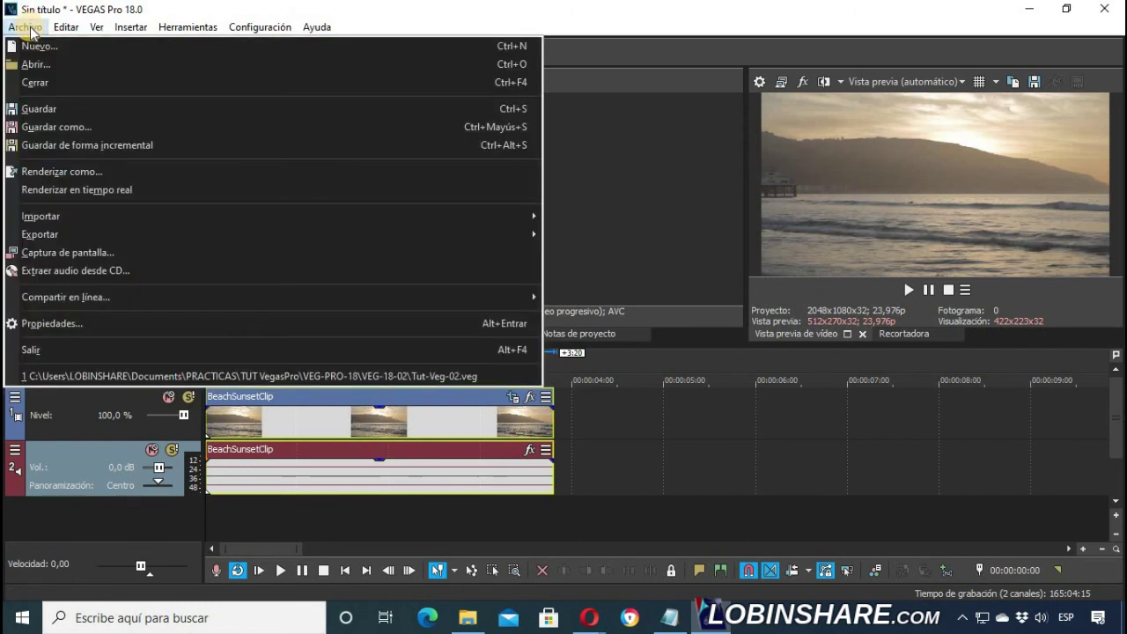
left_click(71, 171)
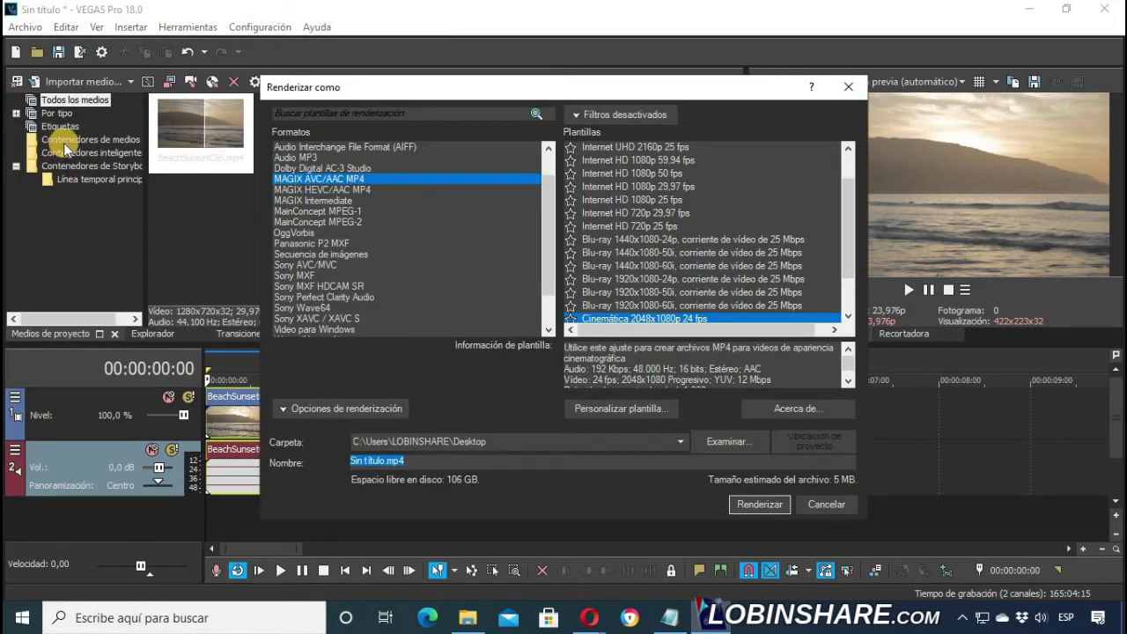
left_click(346, 255)
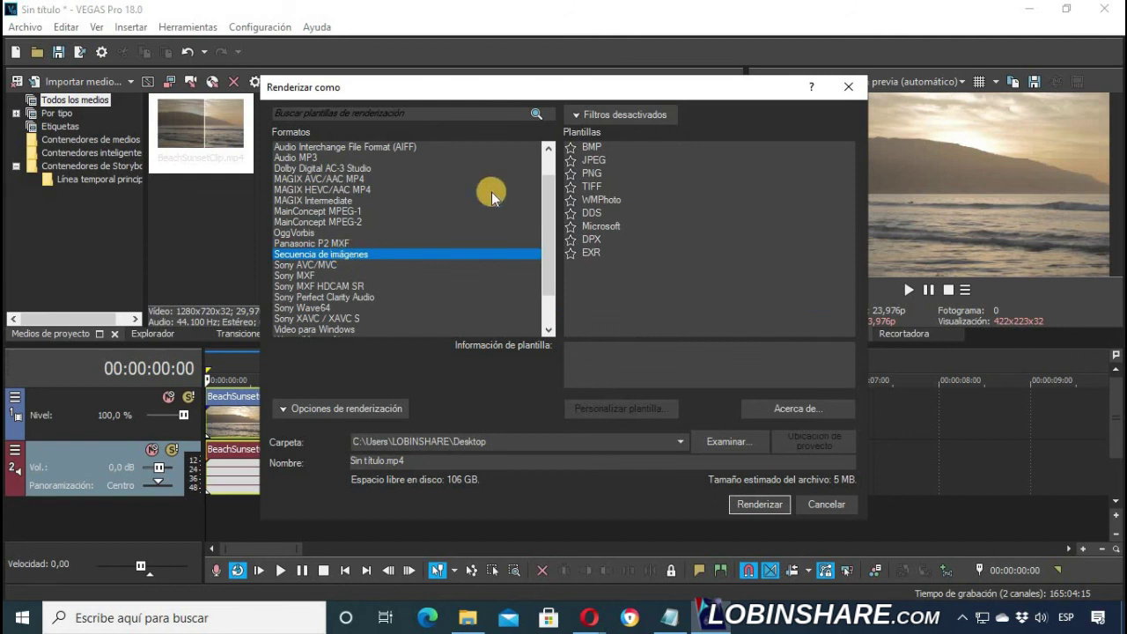
left_click(585, 187)
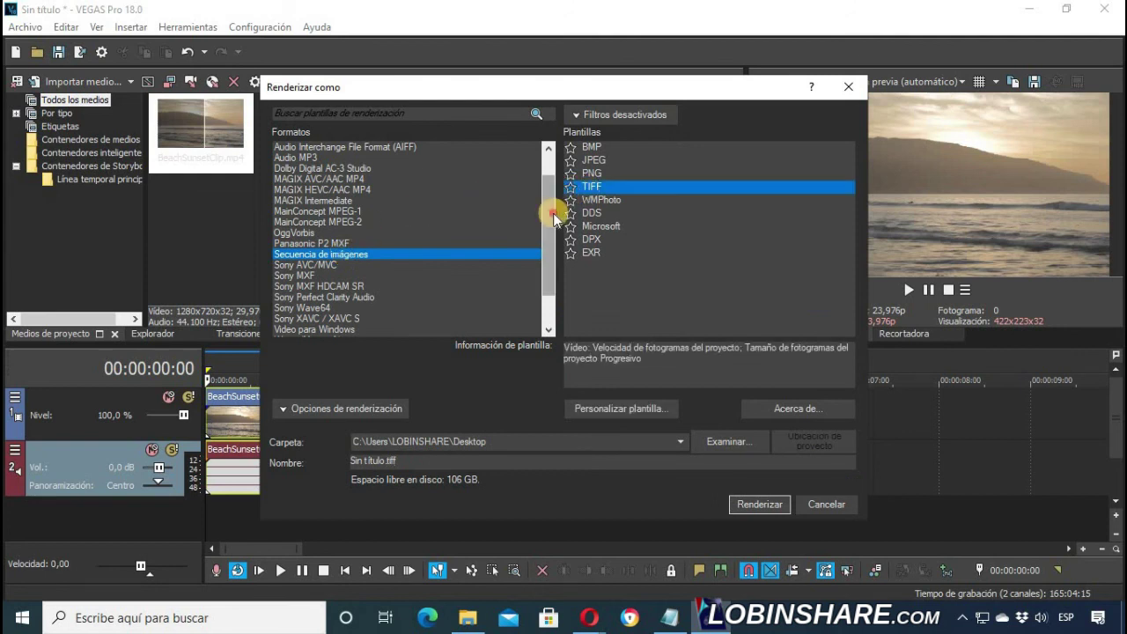
Step: Examine the Wave (Microsoft) template 44.100 Hz; 16 bits; Mono, PCM and leave the render settings without rendering
left_click_drag(552, 214, 556, 239)
left_click(323, 294)
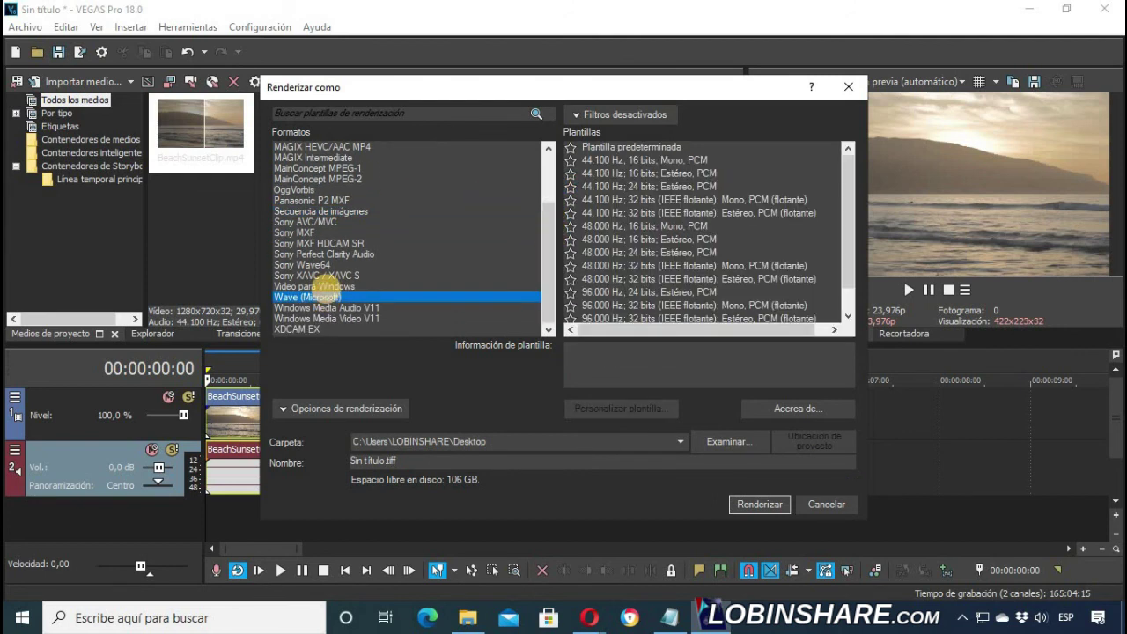
left_click(585, 160)
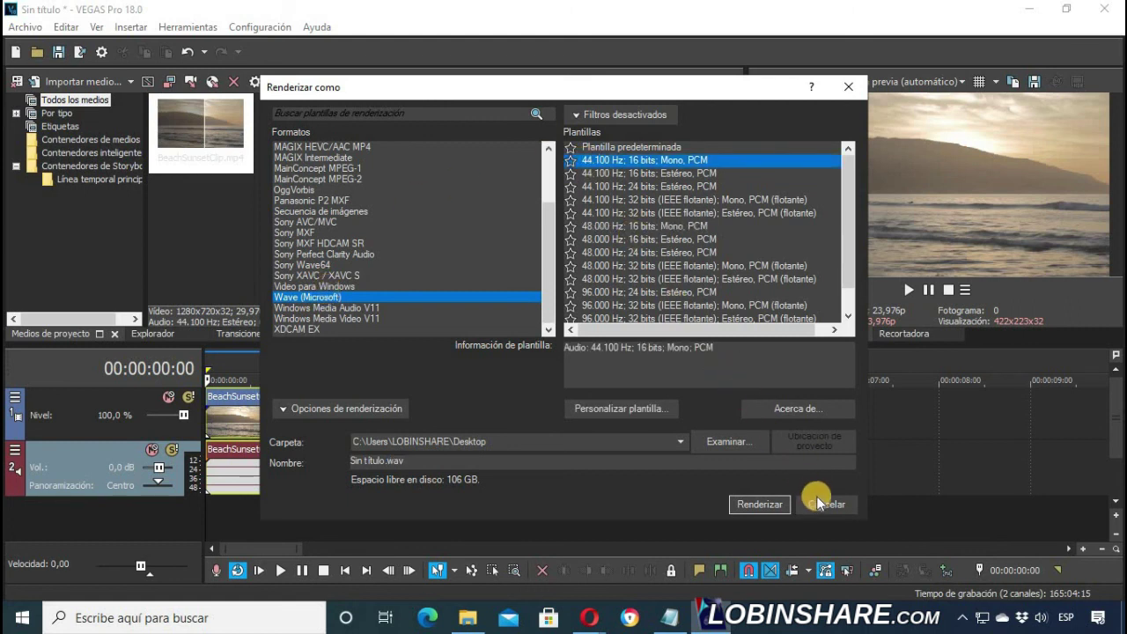
key("Return")
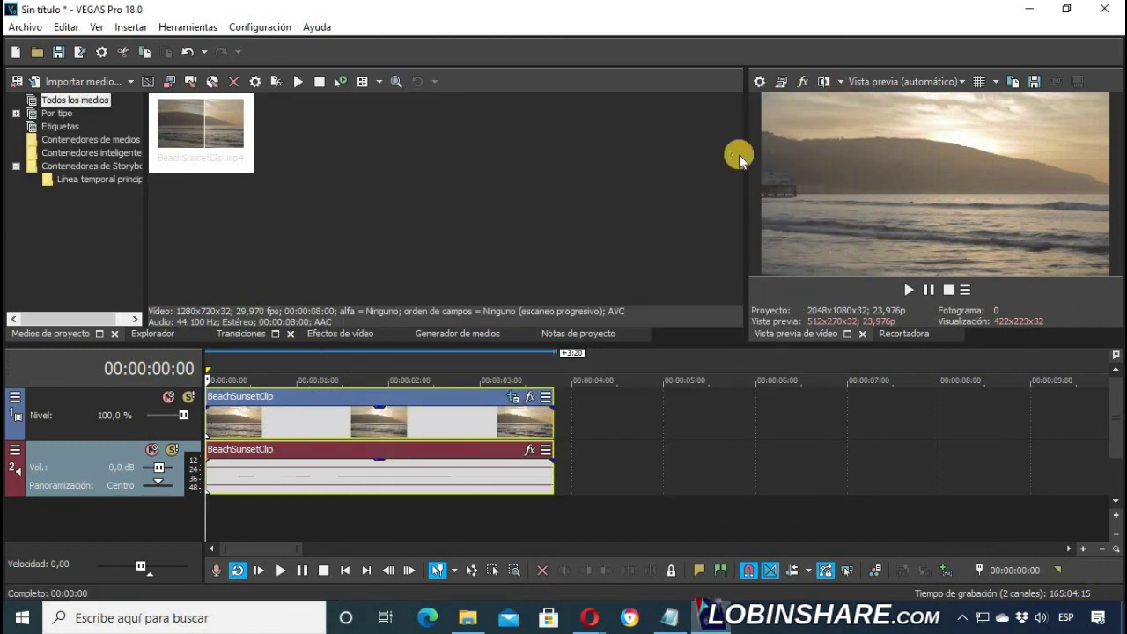